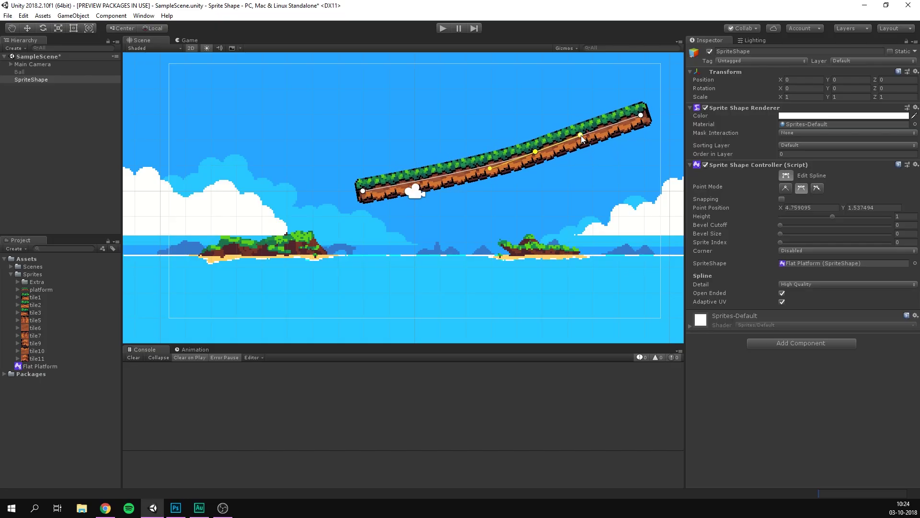
# Lower the middle spline point, add a raised Mirrored point on the left, then select the right-centre point
pyautogui.moveTo(535, 151); pyautogui.dragTo(550, 176)
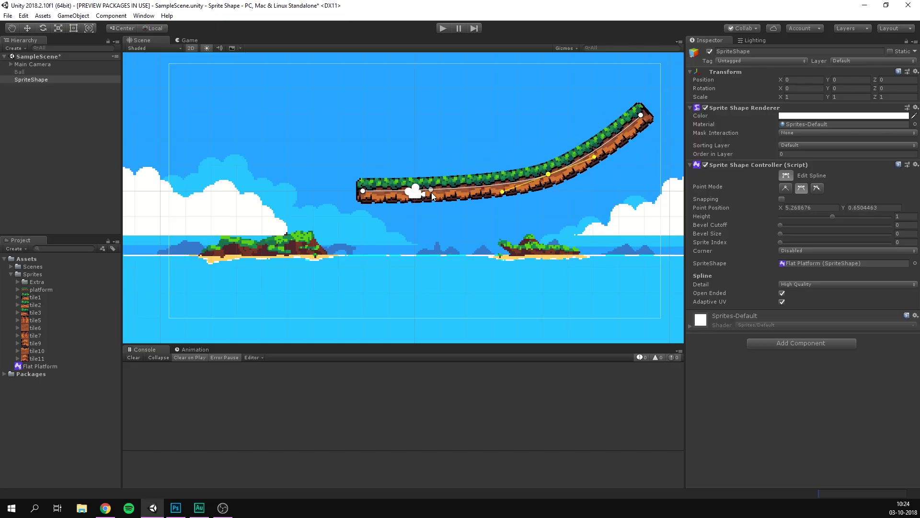
pyautogui.moveTo(433, 189)
pyautogui.mouseDown()
pyautogui.moveTo(439, 156)
pyautogui.moveTo(429, 175)
pyautogui.mouseUp()
pyautogui.click(801, 187)
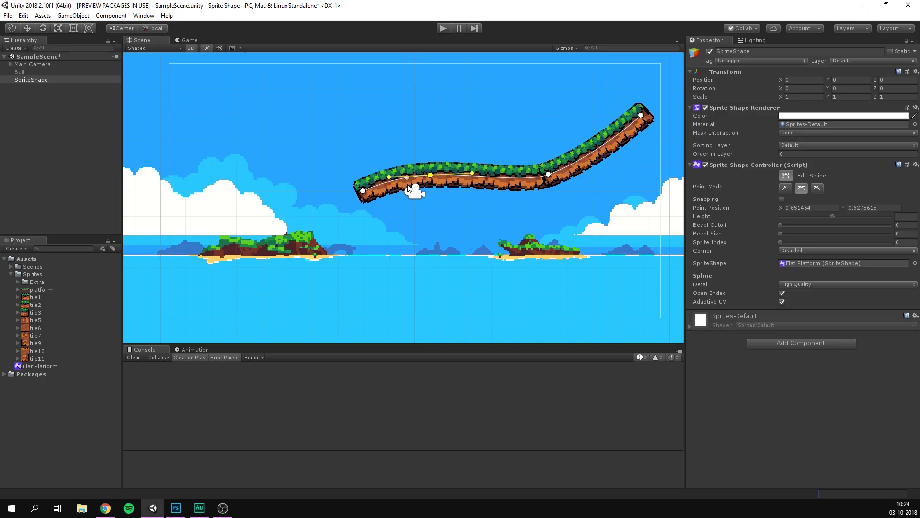
pyautogui.click(548, 174)
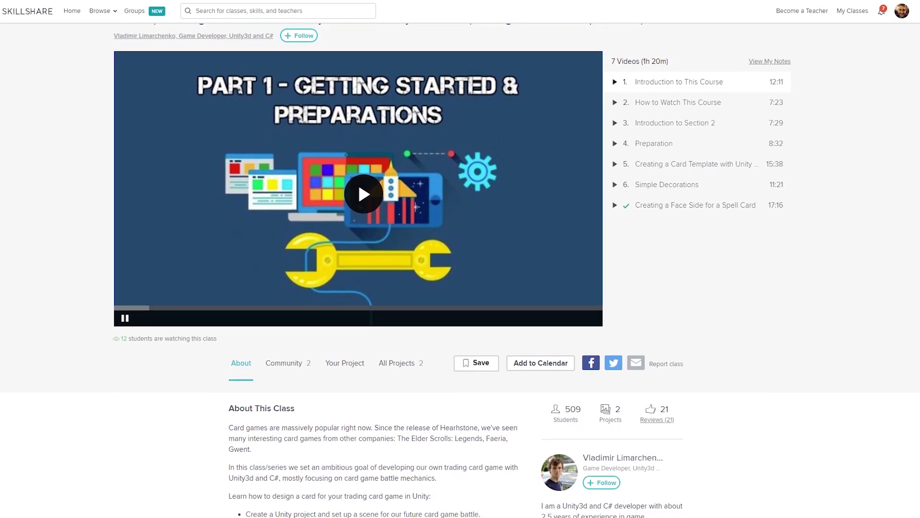
# Browse the Skillshare class page, its card-game course preview, and the game development search results
pyautogui.scroll(-2, 460, 259)
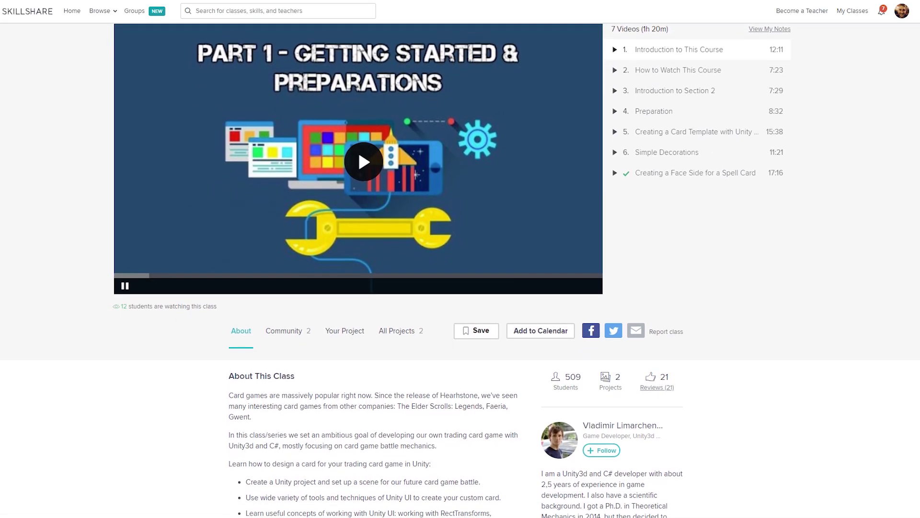
pyautogui.scroll(-2, 460, 259)
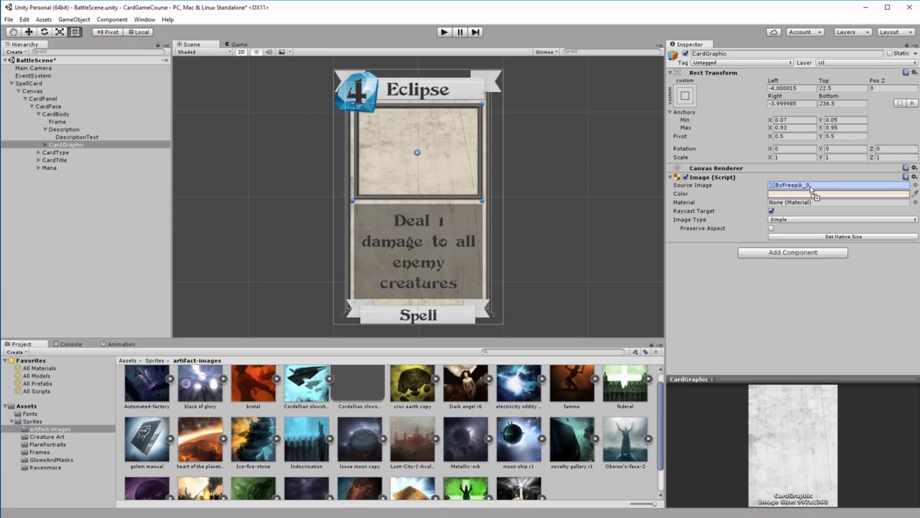
pyautogui.moveTo(811, 189); pyautogui.dragTo(804, 187)
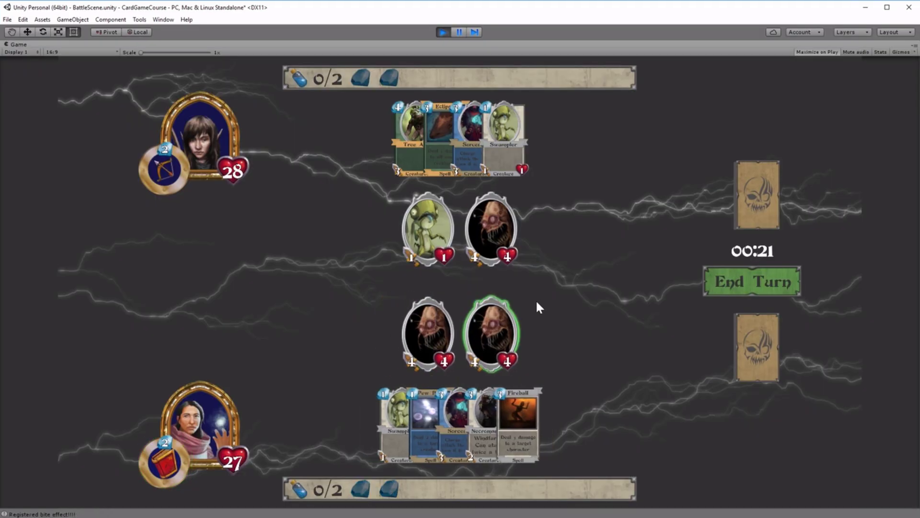
pyautogui.moveTo(493, 331); pyautogui.dragTo(444, 246)
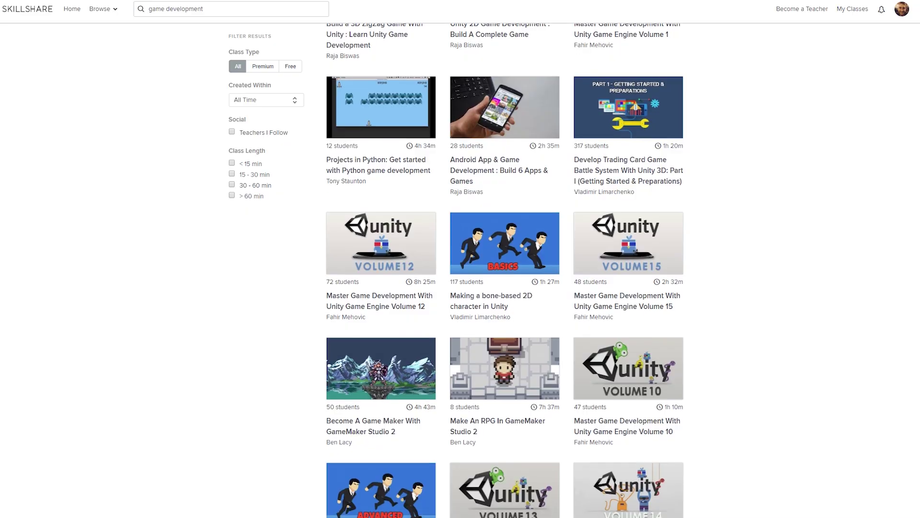
pyautogui.scroll(-3, 504, 218)
pyautogui.scroll(-3, 504, 218)
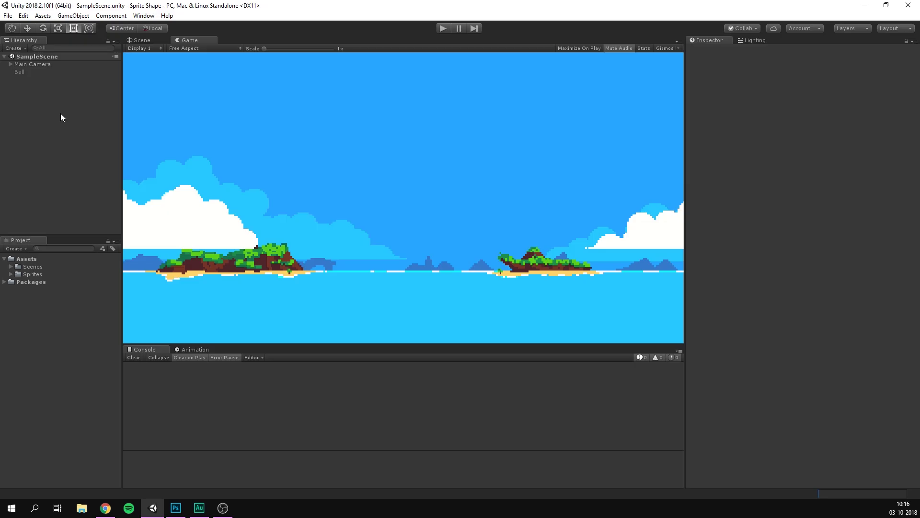
# Install the 2D SpriteShape package from the Package Manager's All list, then close the window
pyautogui.click(144, 16)
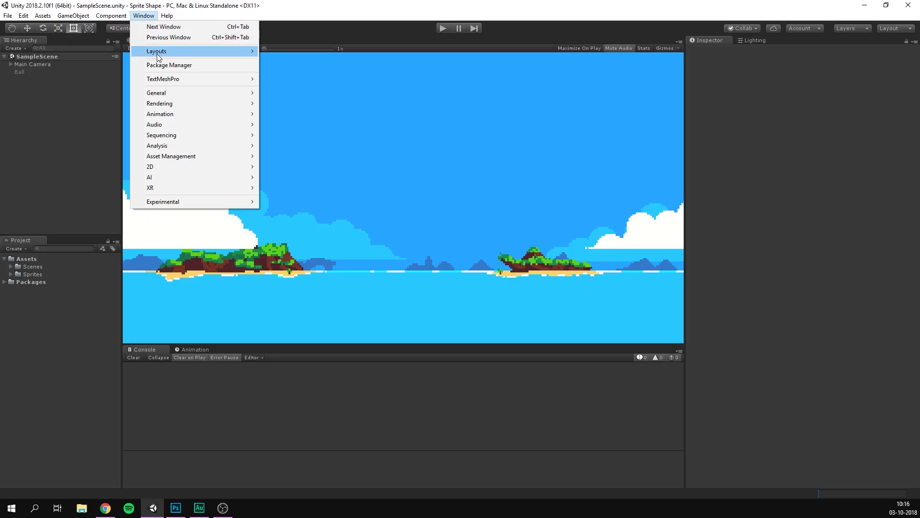
pyautogui.click(167, 65)
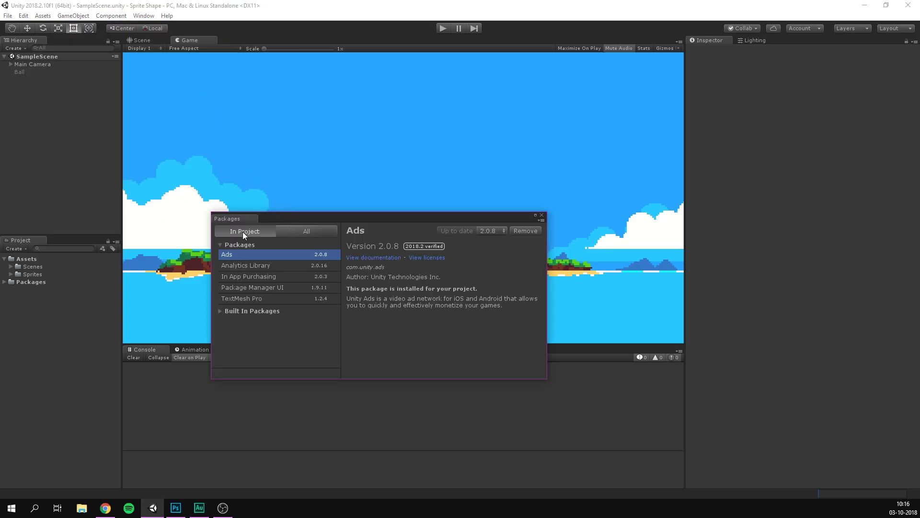
pyautogui.click(300, 234)
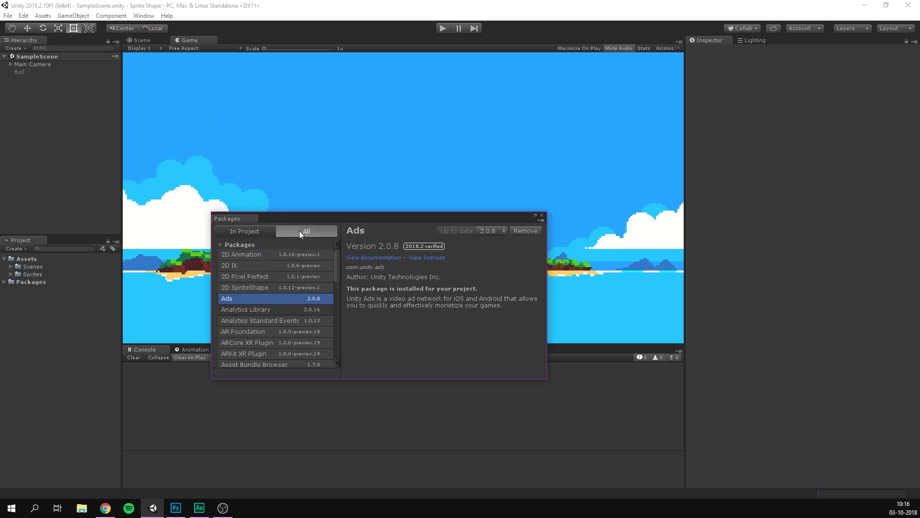
pyautogui.click(264, 287)
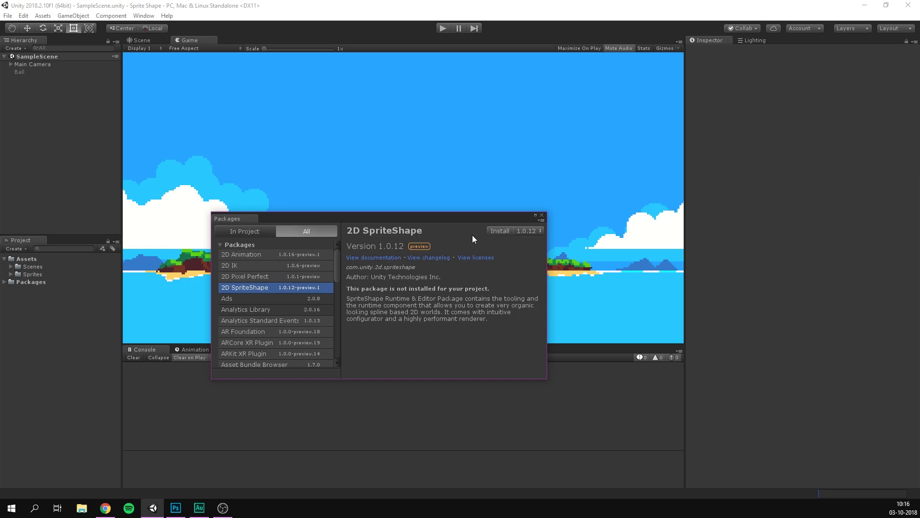
pyautogui.click(498, 231)
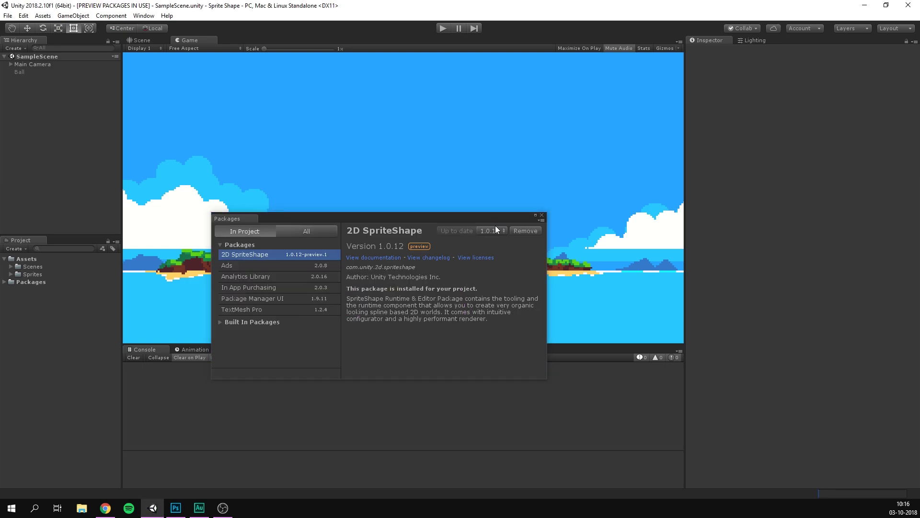
pyautogui.click(541, 215)
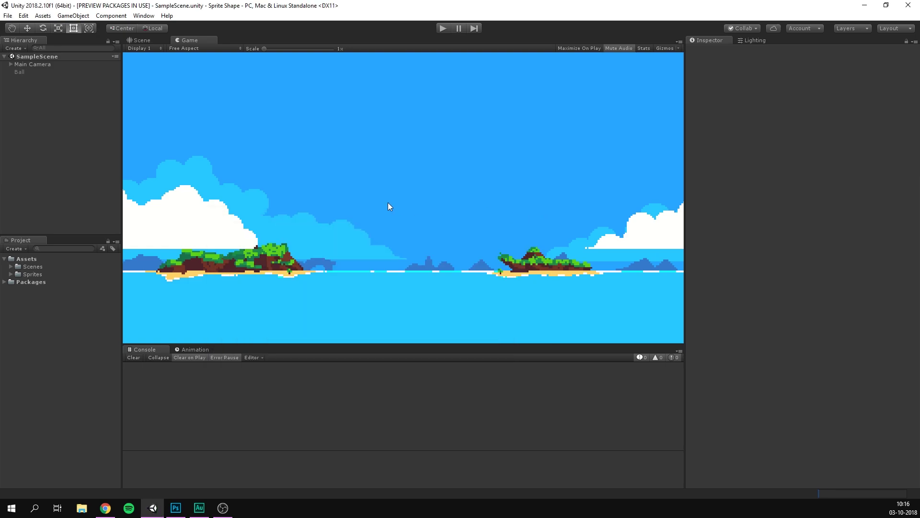
# Expand Sprites and inspect the import settings of the platform through tile11 sprites
pyautogui.click(10, 275)
pyautogui.click(41, 288)
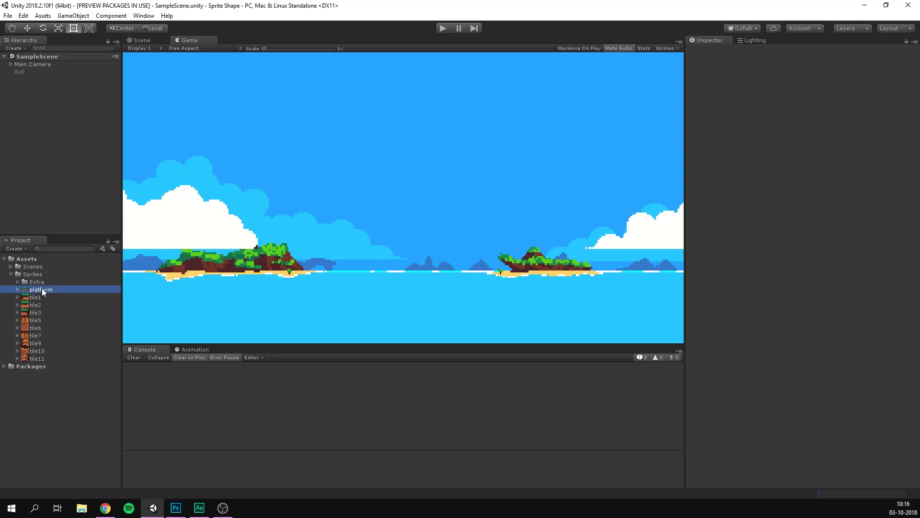
pyautogui.keyDown('shift'); pyautogui.click(44, 358); pyautogui.keyUp('shift')
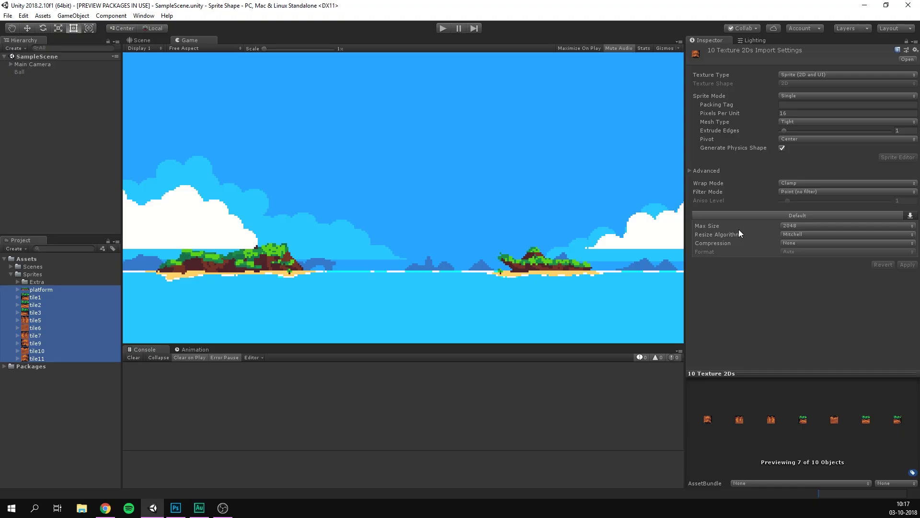
pyautogui.click(96, 173)
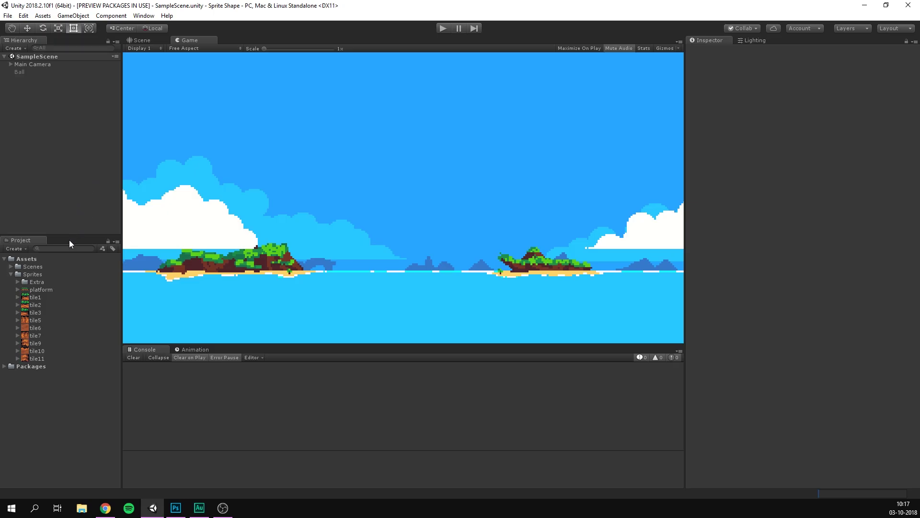
# Drag the platform sprite into the Hierarchy and view it in the Scene view
pyautogui.moveTo(41, 290); pyautogui.dragTo(65, 160)
pyautogui.click(143, 41)
pyautogui.scroll(2, 383, 218)
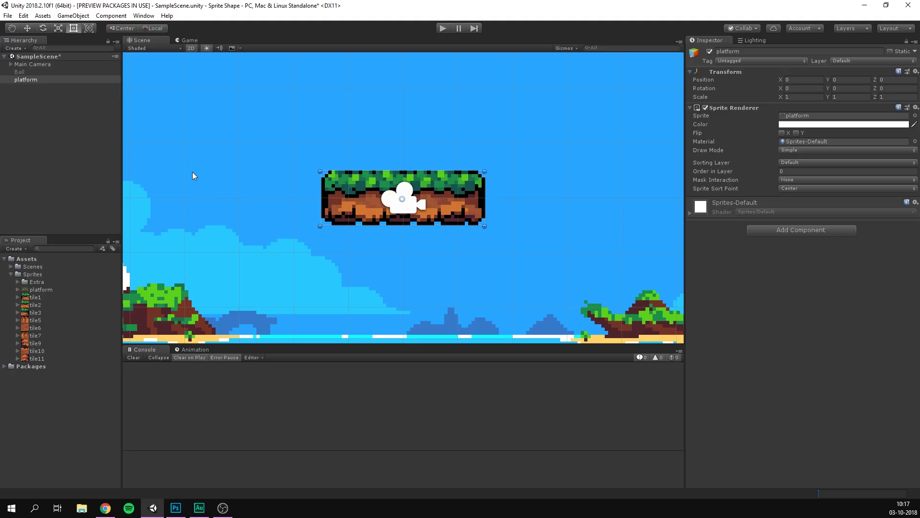
# Delete the platform object and create a new strip Sprite Shape Profile
pyautogui.click(56, 81)
pyautogui.press('Delete')
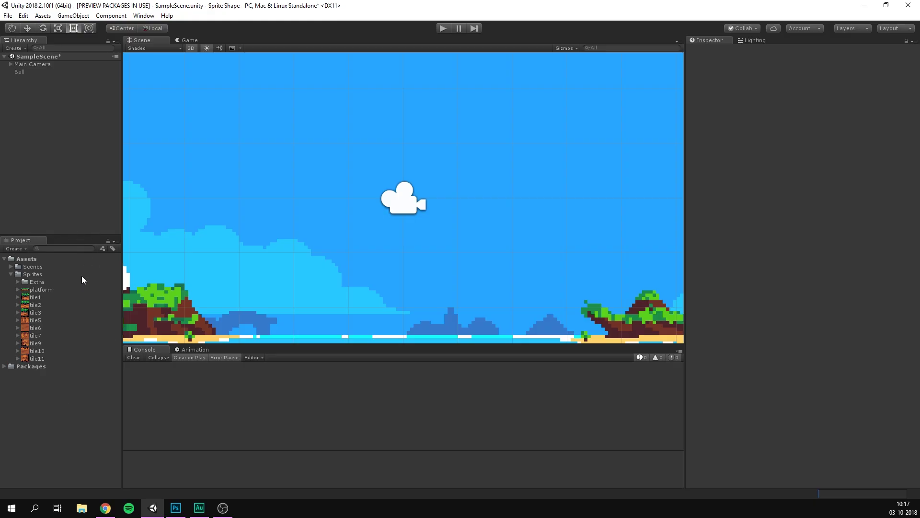
pyautogui.click(25, 248)
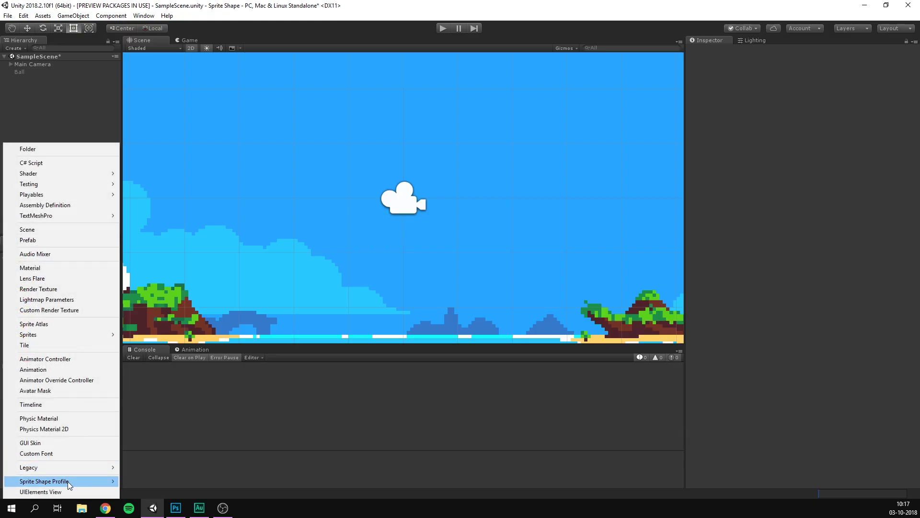
pyautogui.moveTo(71, 484)
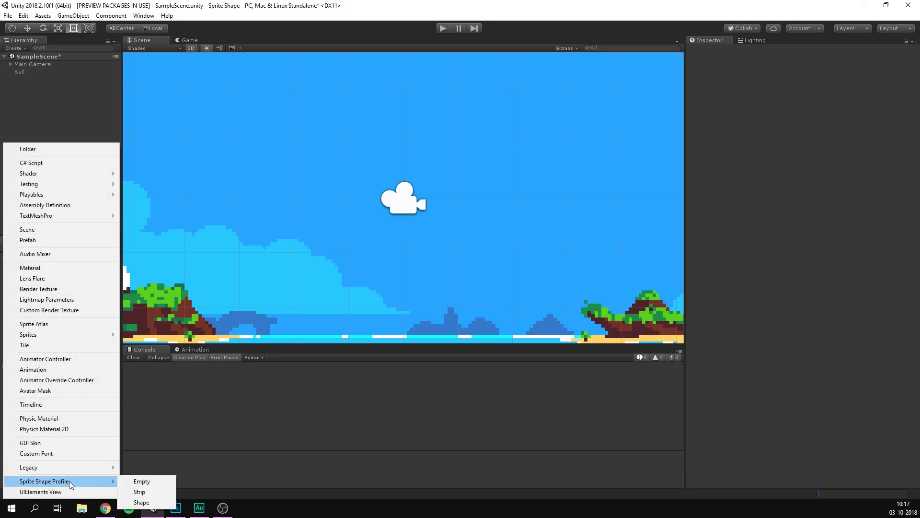
pyautogui.click(145, 493)
# Name the profile Flat Platform and assign the platform sprite to its sprite list
pyautogui.press('BackSpace')
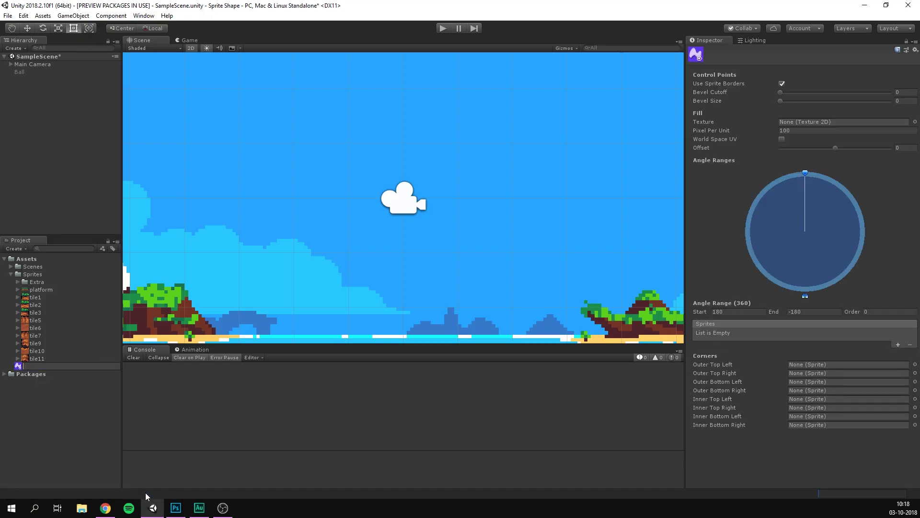
pyautogui.write('Flat Platform')
pyautogui.press('Return')
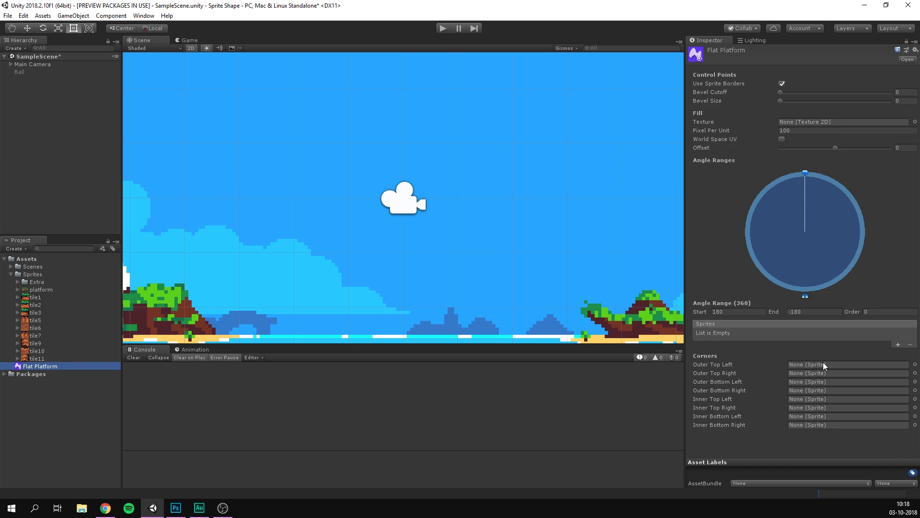
pyautogui.click(898, 345)
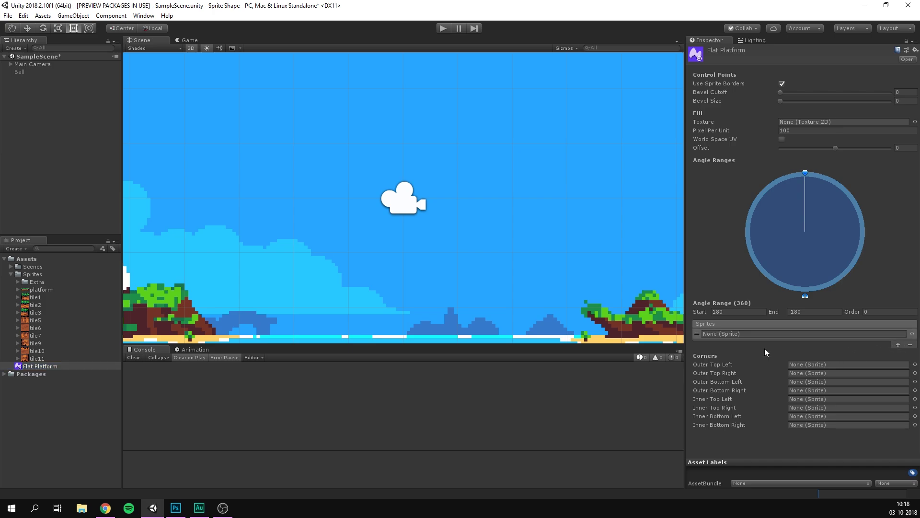
pyautogui.moveTo(38, 290); pyautogui.dragTo(748, 333)
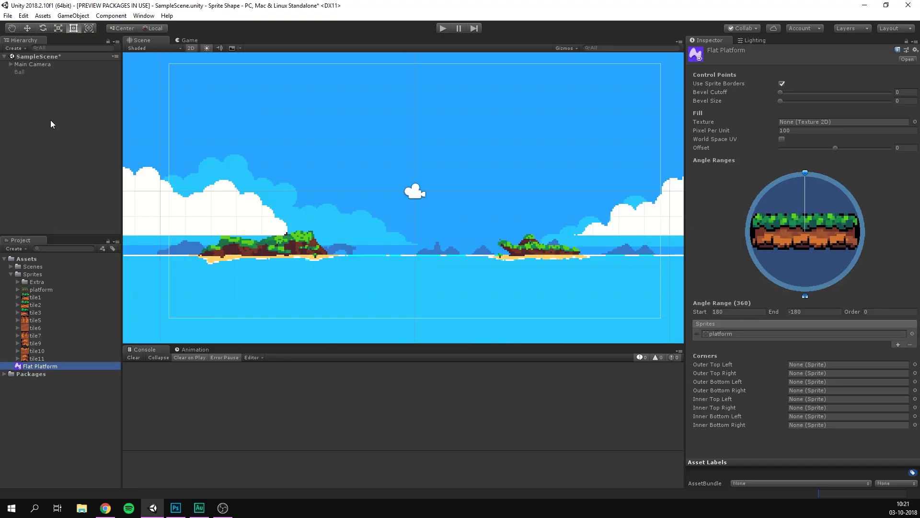
# Create a Sprite Shape object and drag its right spline point up and to the right
pyautogui.click(19, 48)
pyautogui.moveTo(48, 89)
pyautogui.click(133, 144)
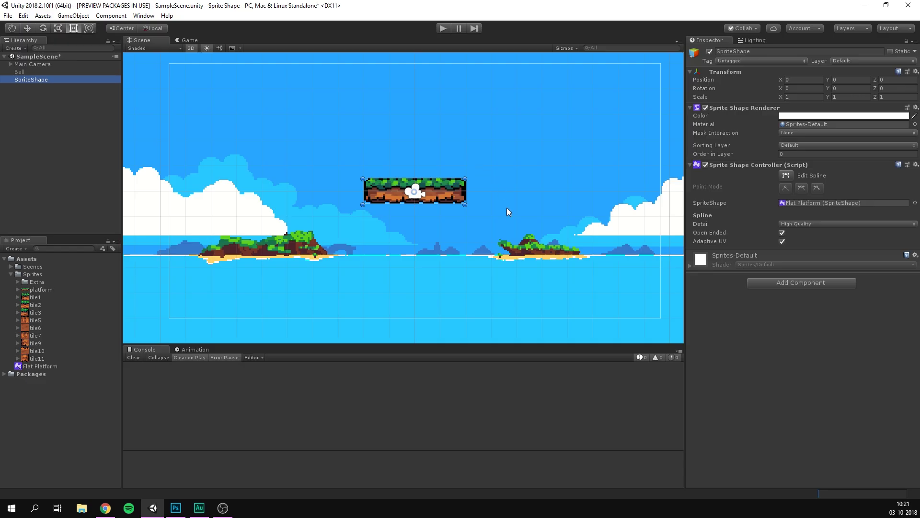
pyautogui.click(785, 176)
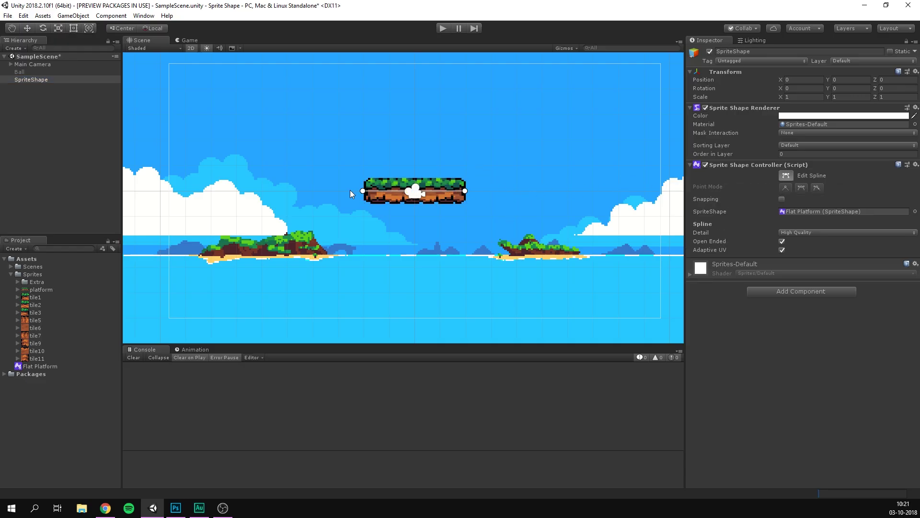
pyautogui.moveTo(465, 191); pyautogui.dragTo(638, 165)
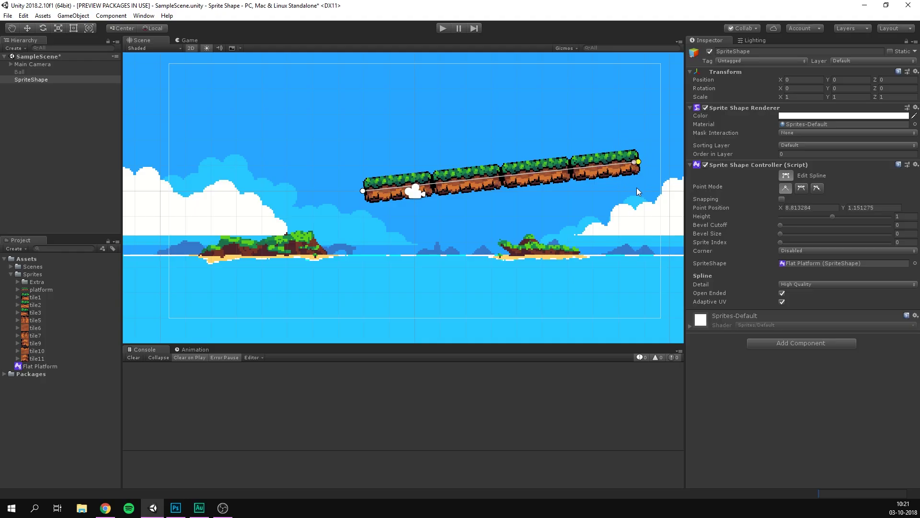
# Give the platform sprite 5-pixel left and right borders in the Sprite Editor and apply them
pyautogui.click(779, 175)
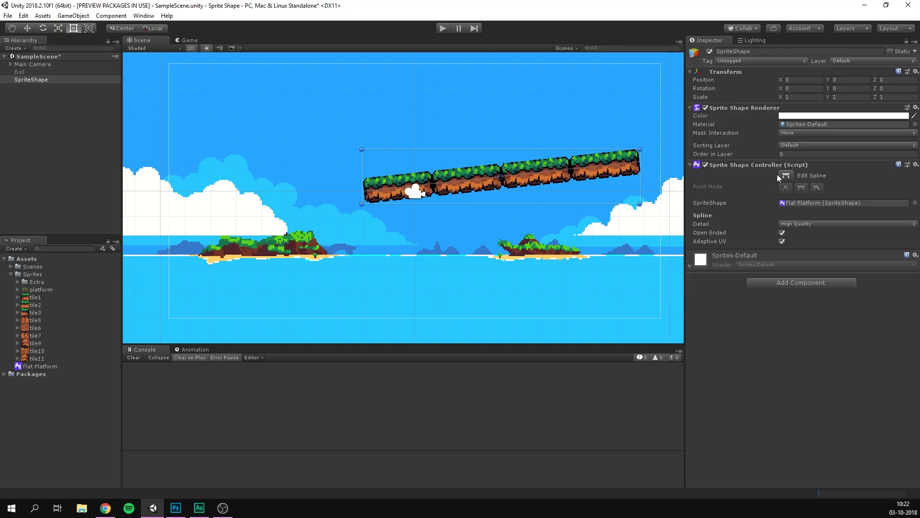
pyautogui.click(44, 289)
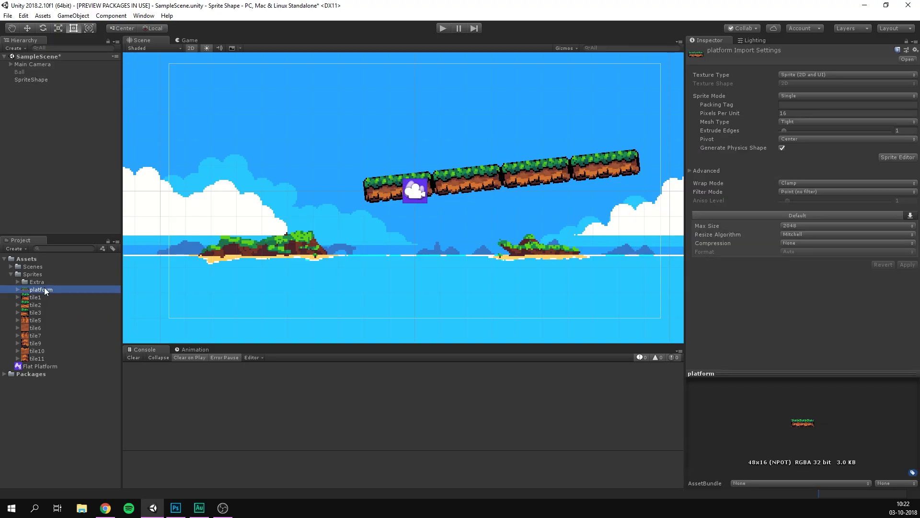
pyautogui.click(893, 157)
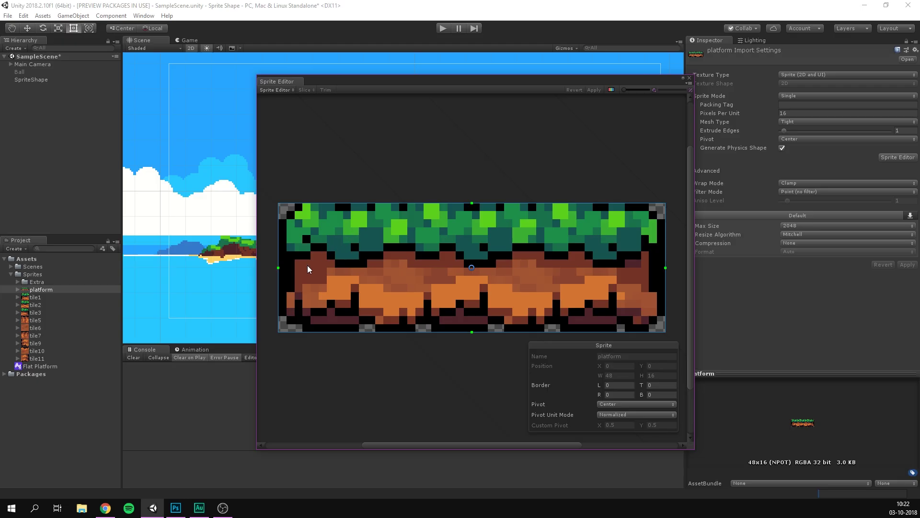
pyautogui.moveTo(278, 269); pyautogui.dragTo(320, 272)
pyautogui.moveTo(665, 268); pyautogui.dragTo(624, 273)
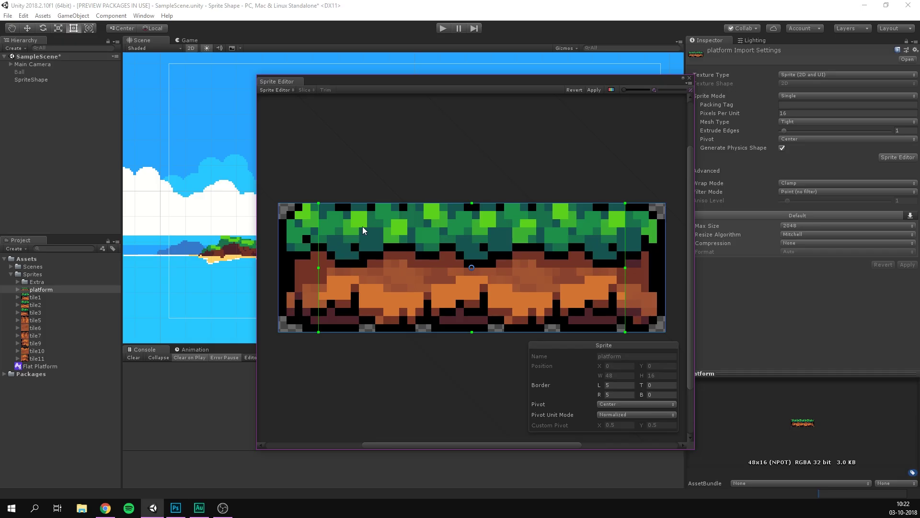
pyautogui.click(595, 90)
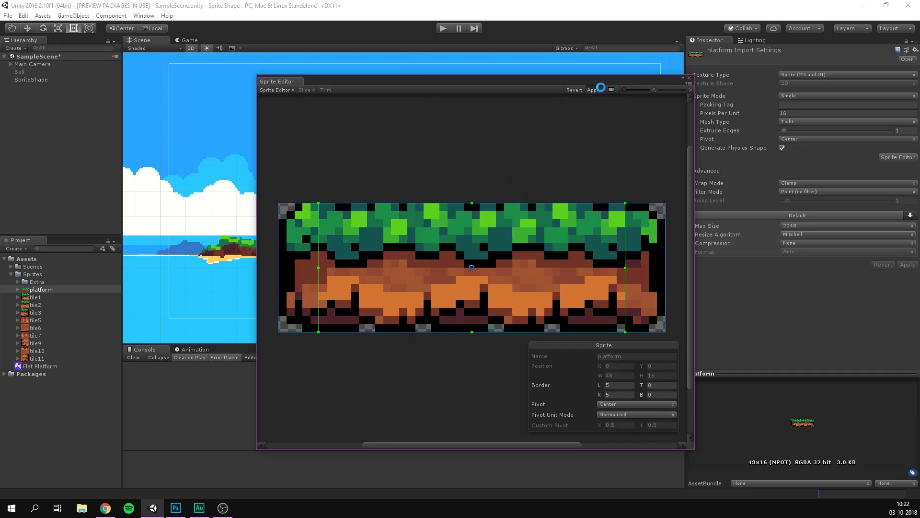
pyautogui.click(689, 78)
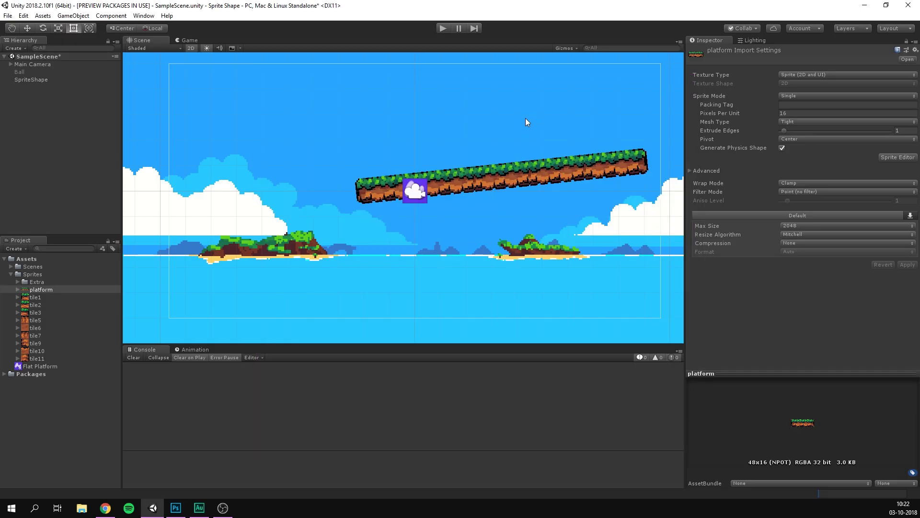
# Add a raised middle point to the platform spline and give it a smooth curve
pyautogui.click(538, 165)
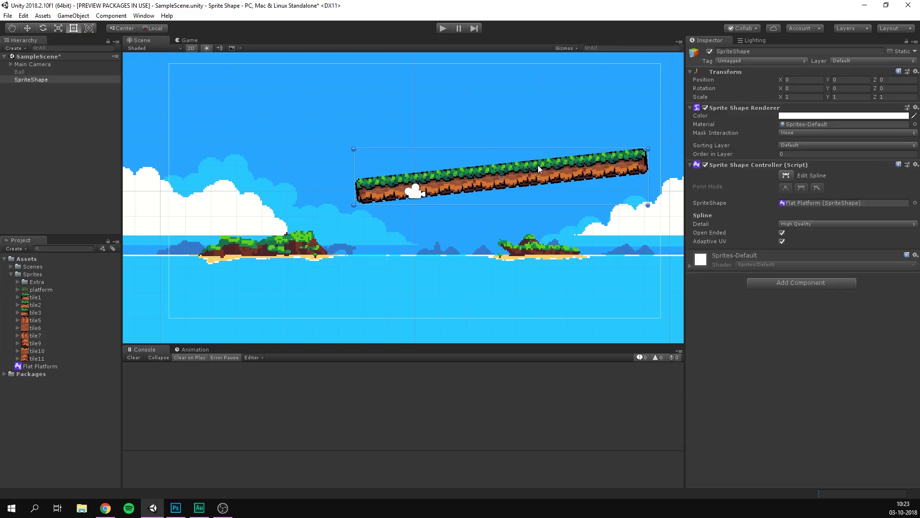
pyautogui.click(785, 175)
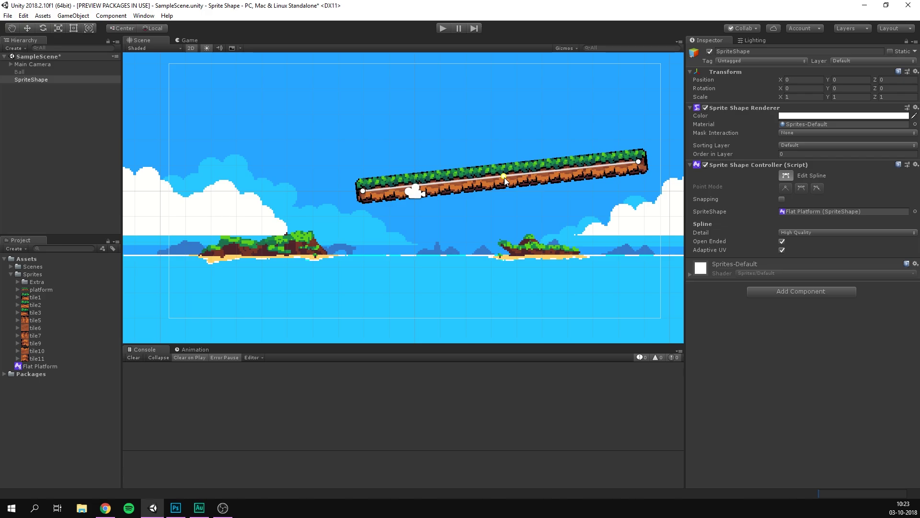
pyautogui.moveTo(504, 177); pyautogui.dragTo(496, 123)
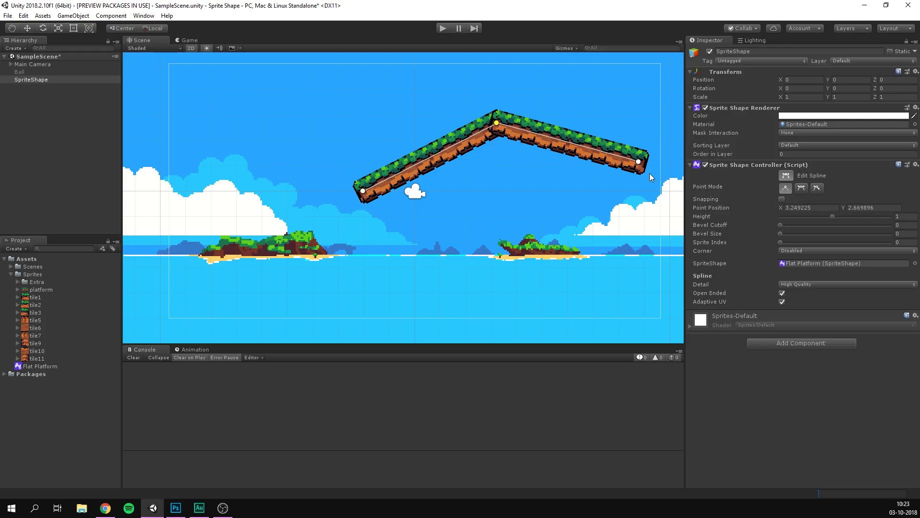
pyautogui.click(801, 189)
pyautogui.moveTo(544, 119)
pyautogui.mouseDown()
pyautogui.moveTo(542, 135)
pyautogui.moveTo(588, 91)
pyautogui.moveTo(487, 122)
pyautogui.moveTo(576, 110)
pyautogui.moveTo(557, 118)
pyautogui.mouseUp()
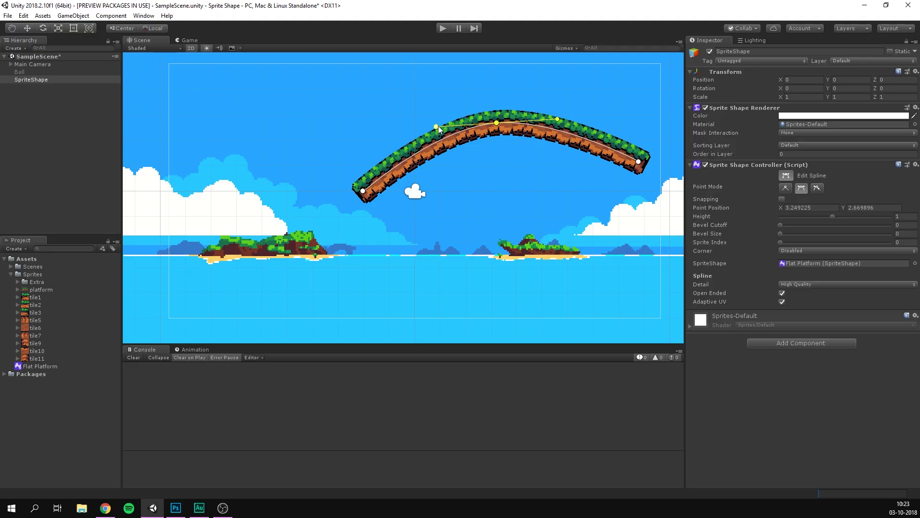
# Break the peak's tangents to reshape both sides of the curve, then make them continuous again
pyautogui.click(818, 188)
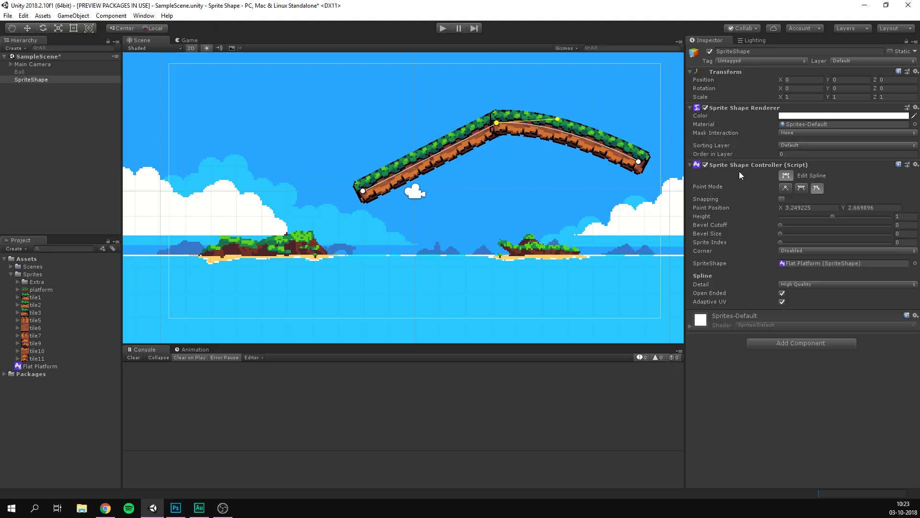
pyautogui.moveTo(561, 122); pyautogui.dragTo(580, 87)
pyautogui.moveTo(497, 167); pyautogui.dragTo(417, 136)
pyautogui.click(801, 189)
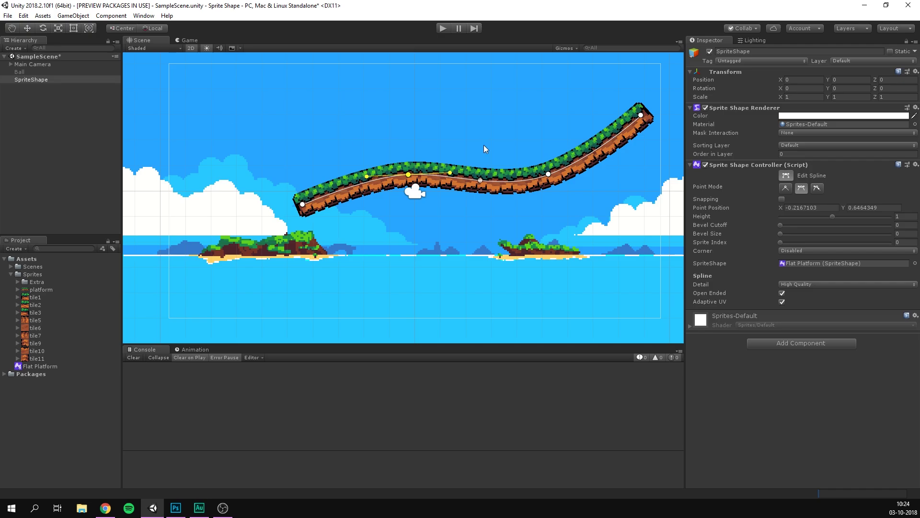
# Exit spline editing and undo an accidental move and resize of the platform
pyautogui.click(785, 176)
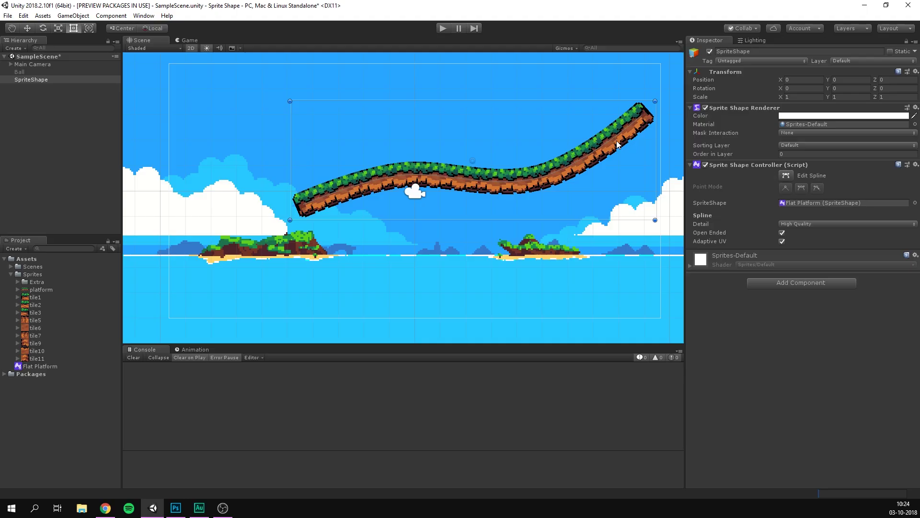
pyautogui.moveTo(618, 145)
pyautogui.mouseDown()
pyautogui.moveTo(578, 165)
pyautogui.moveTo(602, 140)
pyautogui.mouseUp()
pyautogui.moveTo(656, 106); pyautogui.dragTo(640, 139)
pyautogui.hotkey('ctrl', 'z')
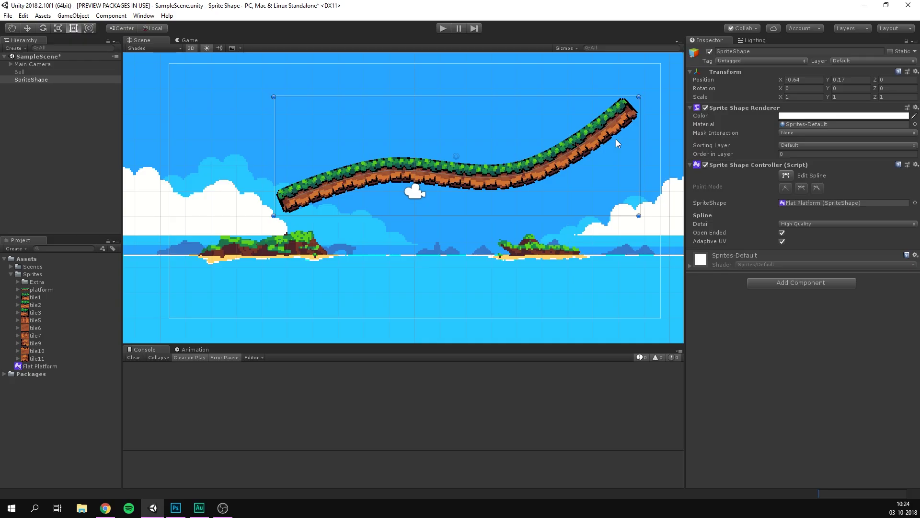
# Add an Edge Collider 2D that follows the shape, with offset 0.464 and Round corners
pyautogui.click(792, 283)
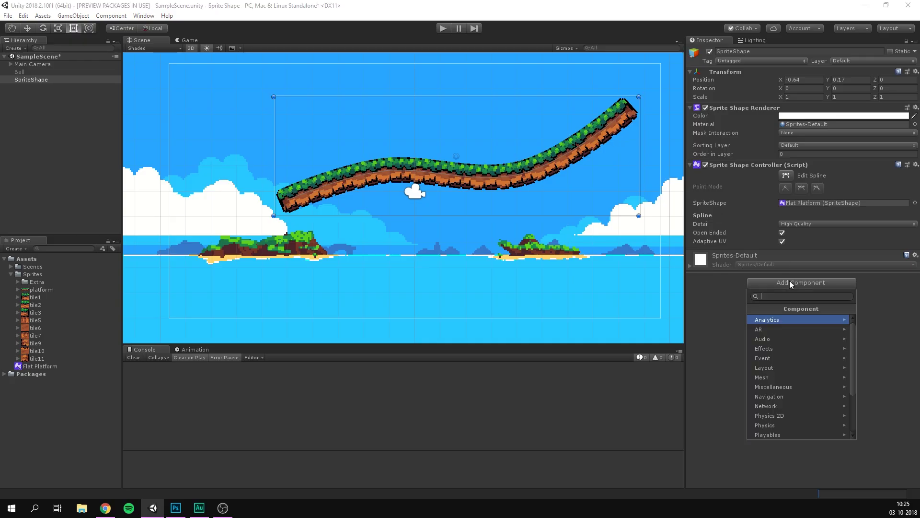
pyautogui.write('edge')
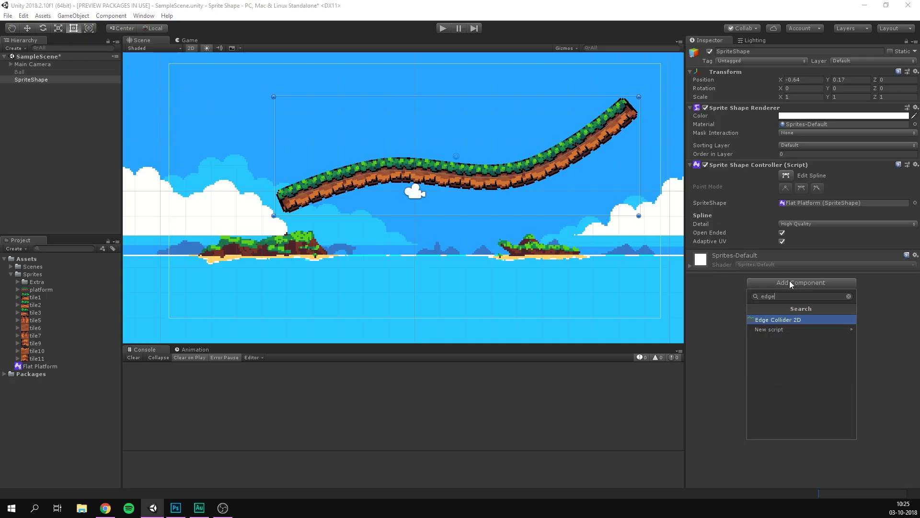
pyautogui.press('Return')
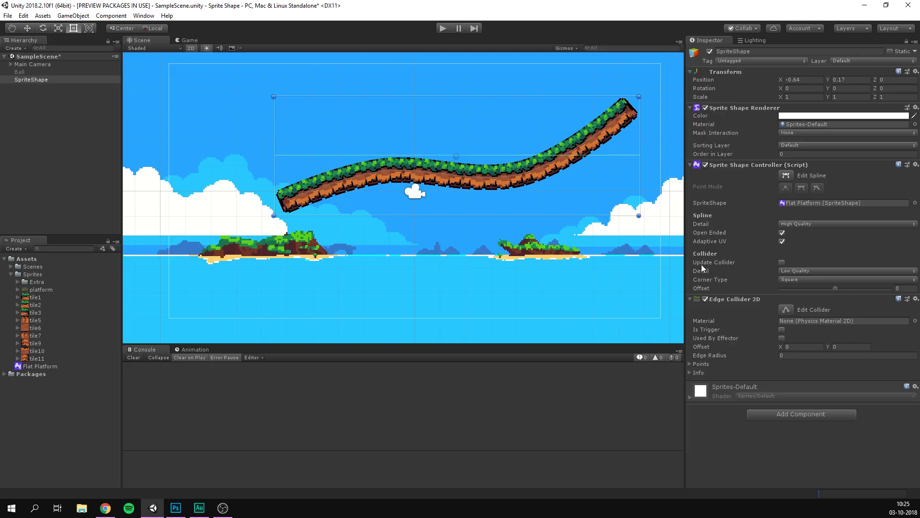
pyautogui.click(782, 263)
pyautogui.scroll(3, 447, 214)
pyautogui.scroll(2, 473, 191)
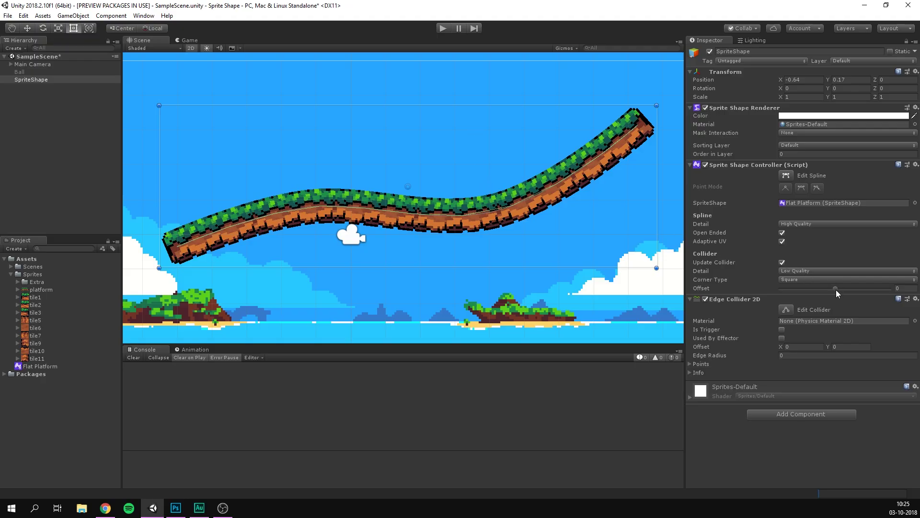
pyautogui.moveTo(835, 289); pyautogui.dragTo(864, 287)
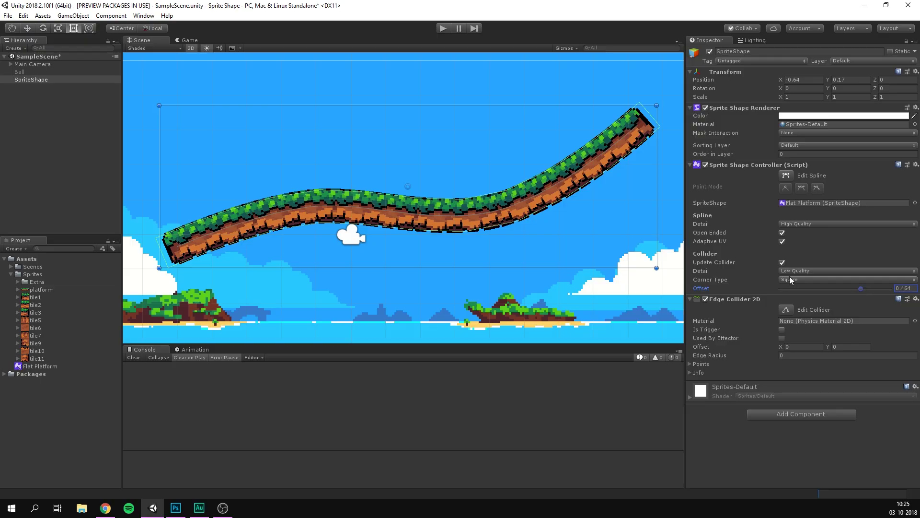
pyautogui.click(802, 280)
pyautogui.click(810, 300)
# Move the Ball above the platform's right end, activate it, and test-play the scene
pyautogui.click(79, 128)
pyautogui.click(22, 72)
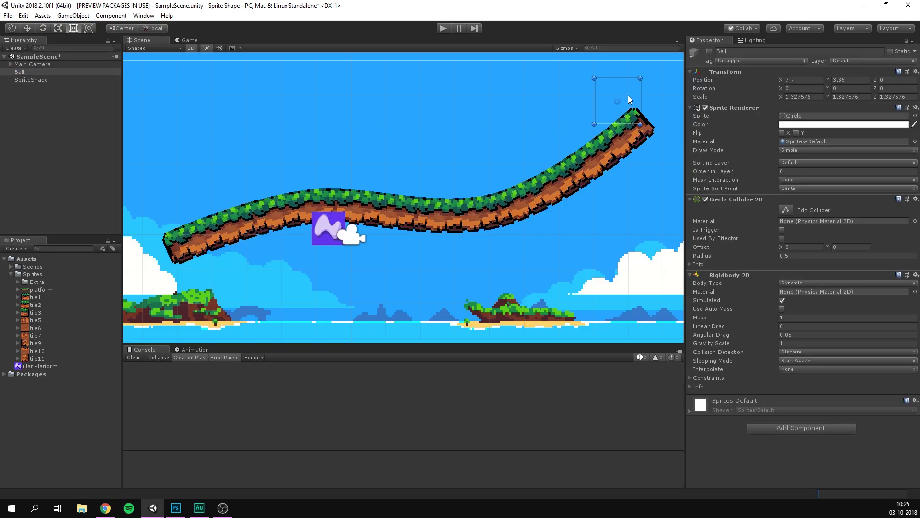
pyautogui.moveTo(628, 96); pyautogui.dragTo(610, 82)
pyautogui.click(710, 51)
pyautogui.click(443, 28)
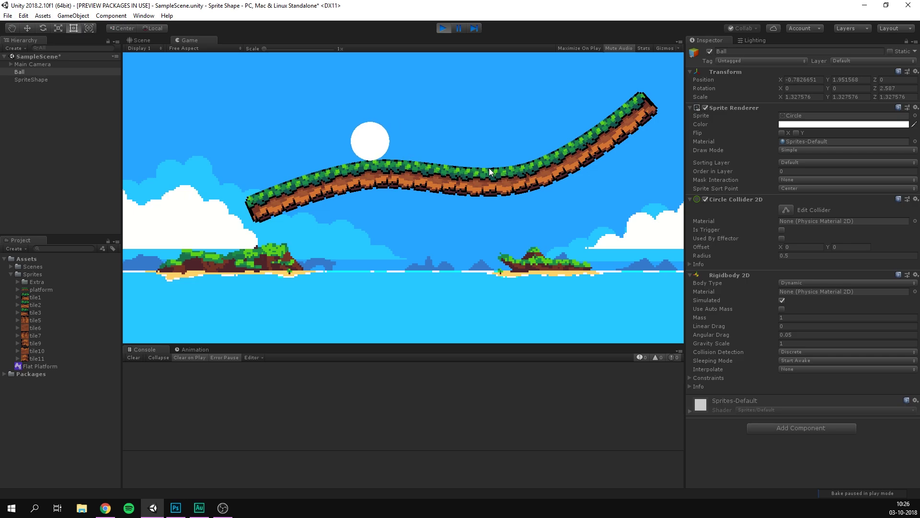
pyautogui.hotkey('ctrl', 'p')
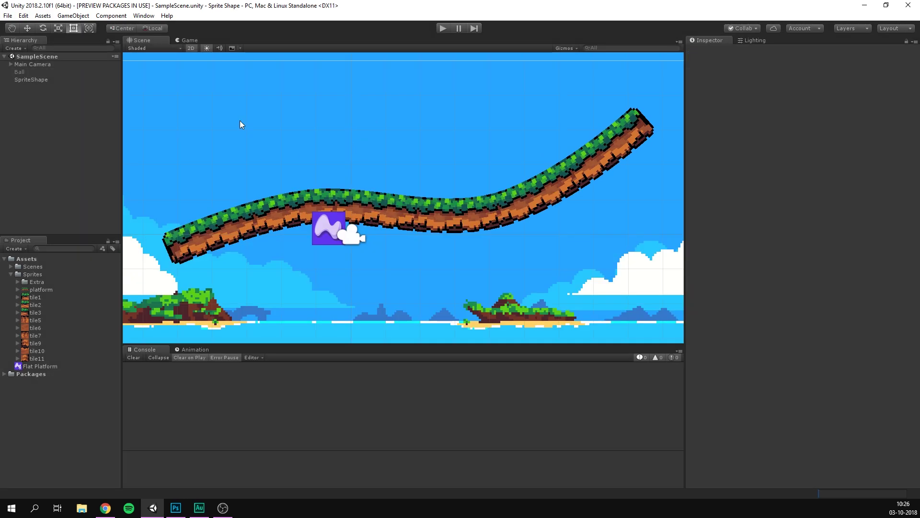
pyautogui.scroll(-4, 285, 160)
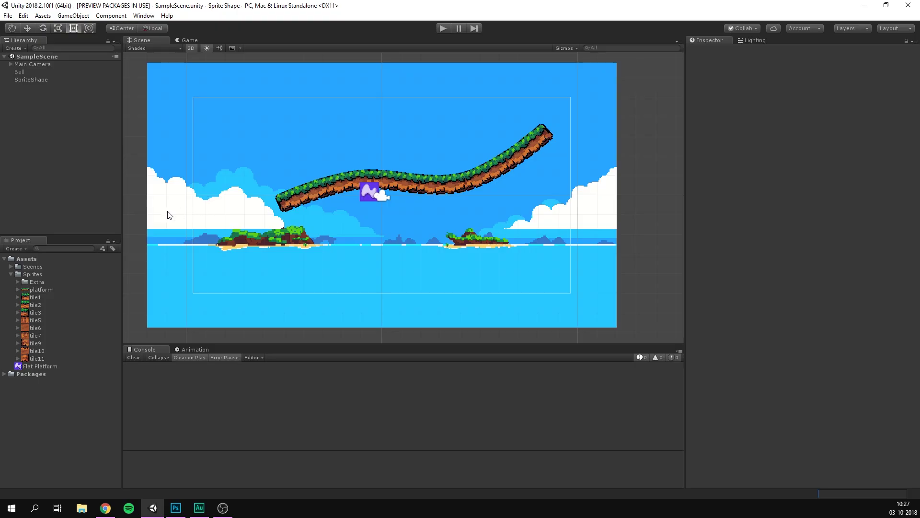
# Create an empty Sprite Shape Profile asset and name it Ground
pyautogui.click(21, 248)
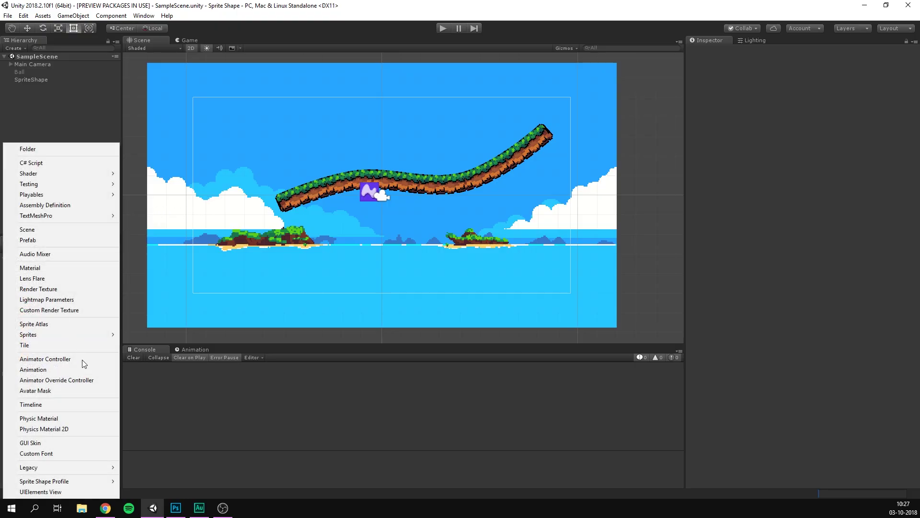
pyautogui.moveTo(86, 480)
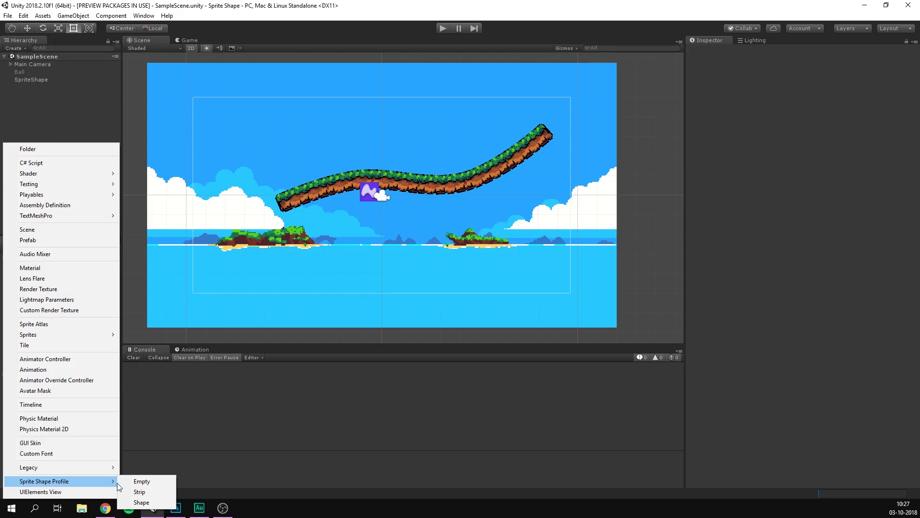
pyautogui.click(160, 483)
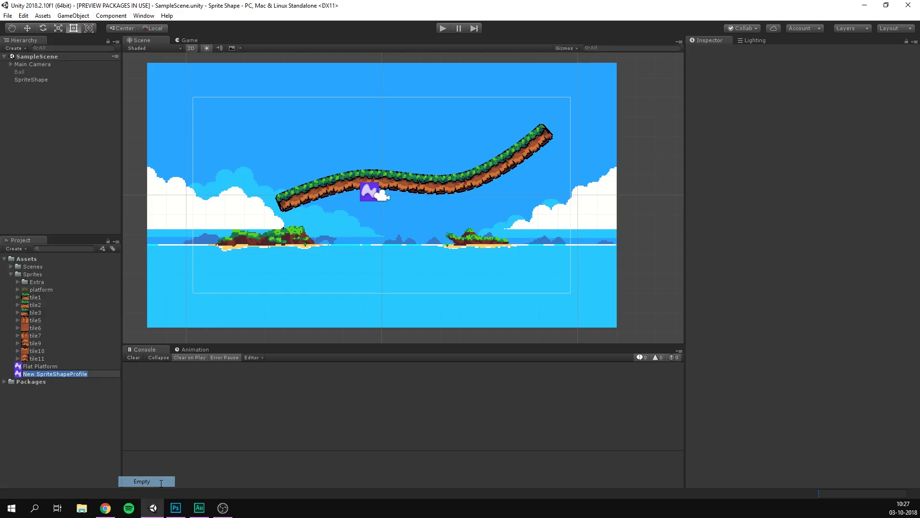
pyautogui.write('Ground')
pyautogui.press('Return')
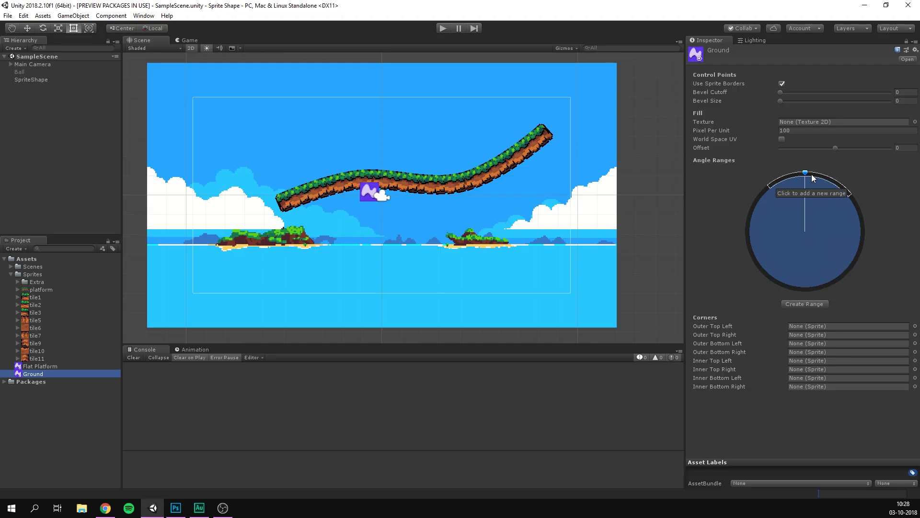
pyautogui.click(59, 366)
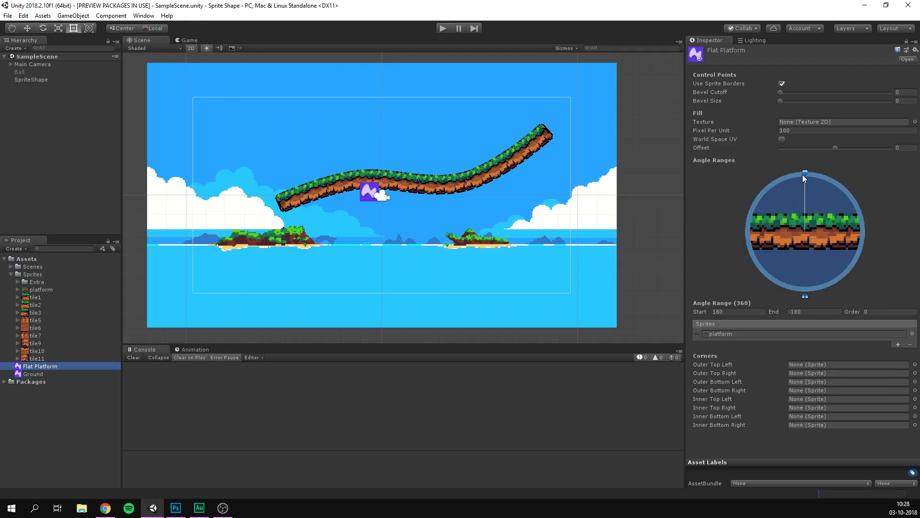
pyautogui.moveTo(805, 172); pyautogui.dragTo(801, 151)
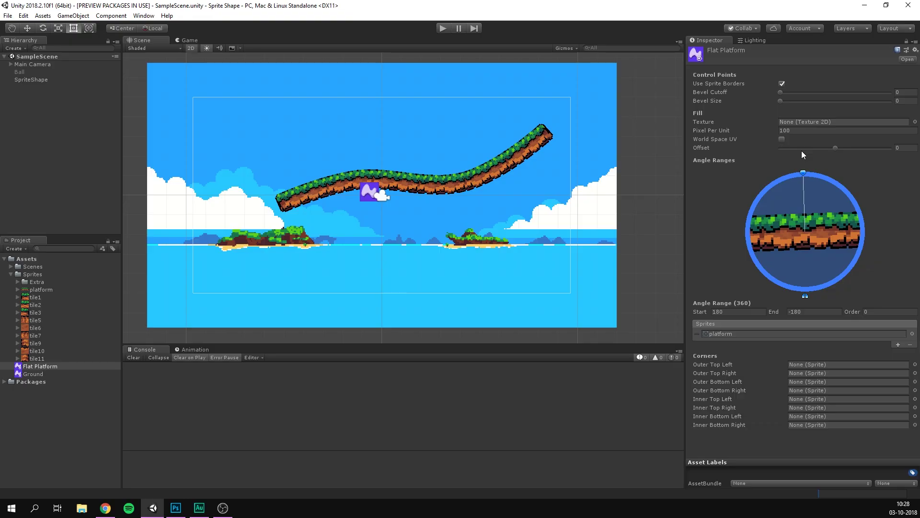
pyautogui.click(31, 375)
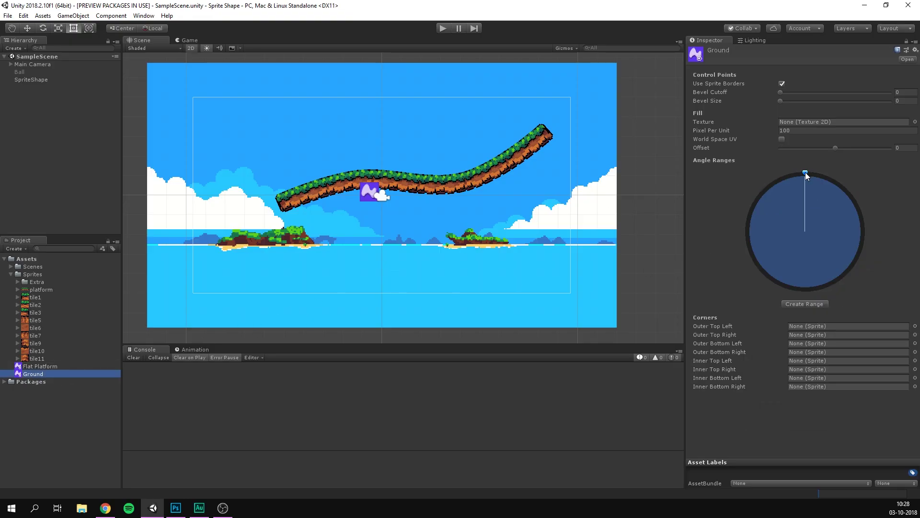
pyautogui.moveTo(805, 171); pyautogui.dragTo(809, 295)
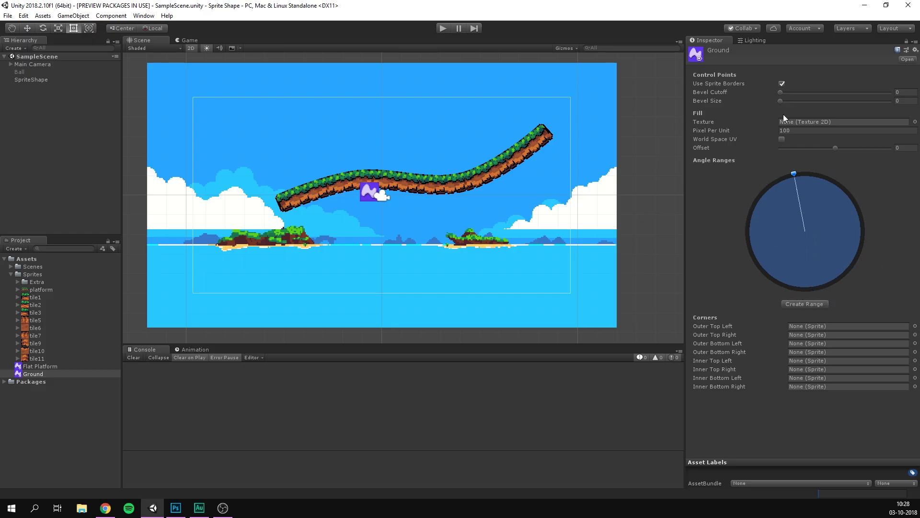
pyautogui.moveTo(784, 117); pyautogui.dragTo(796, 113)
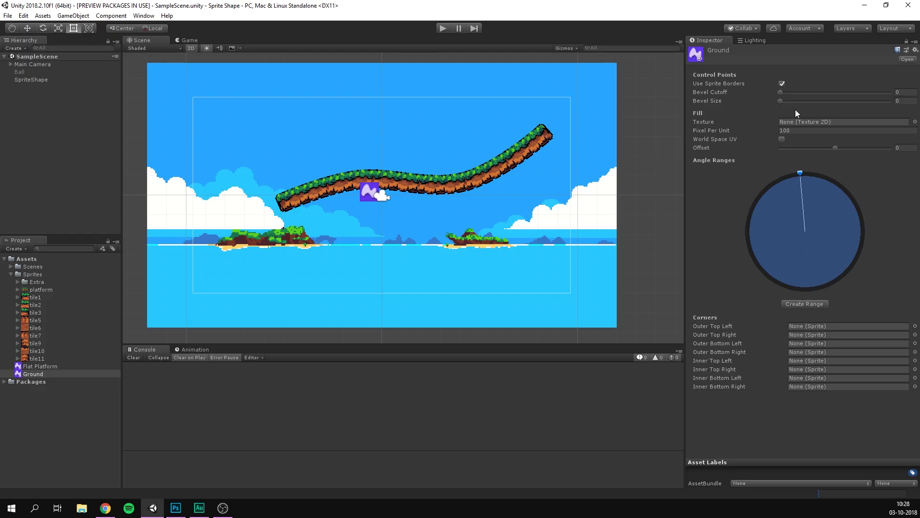
# Add a first angle range to Ground spanning 45 to -45
pyautogui.click(804, 304)
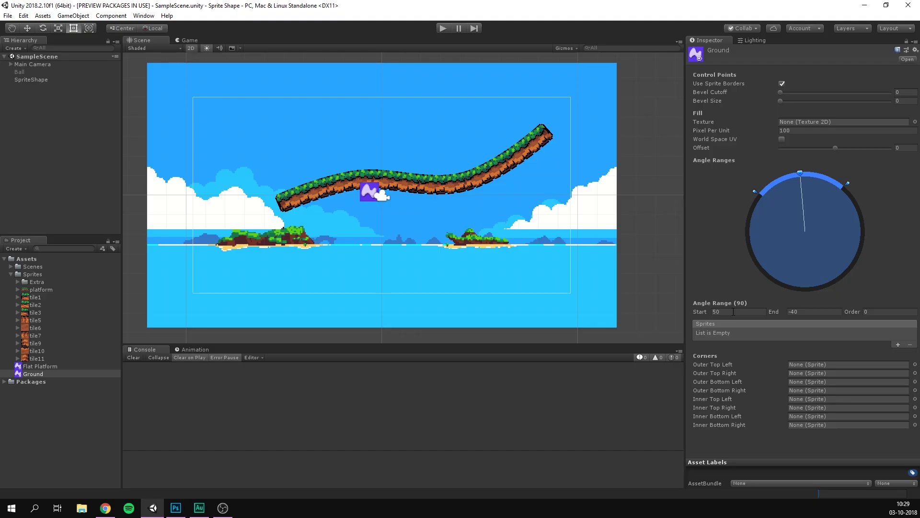
pyautogui.click(733, 311)
pyautogui.write('45')
pyautogui.press('Tab')
pyautogui.write('-45')
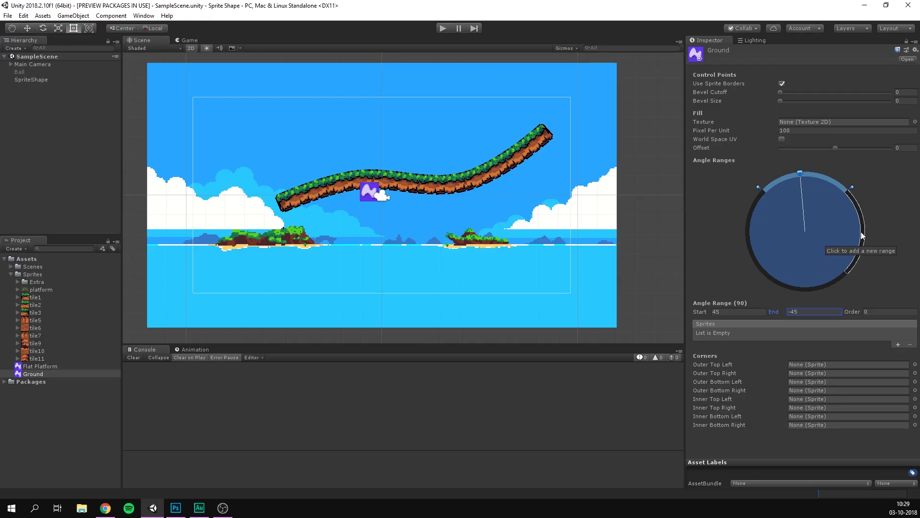
# Add right, bottom and left angle ranges, then reselect the top range
pyautogui.click(861, 231)
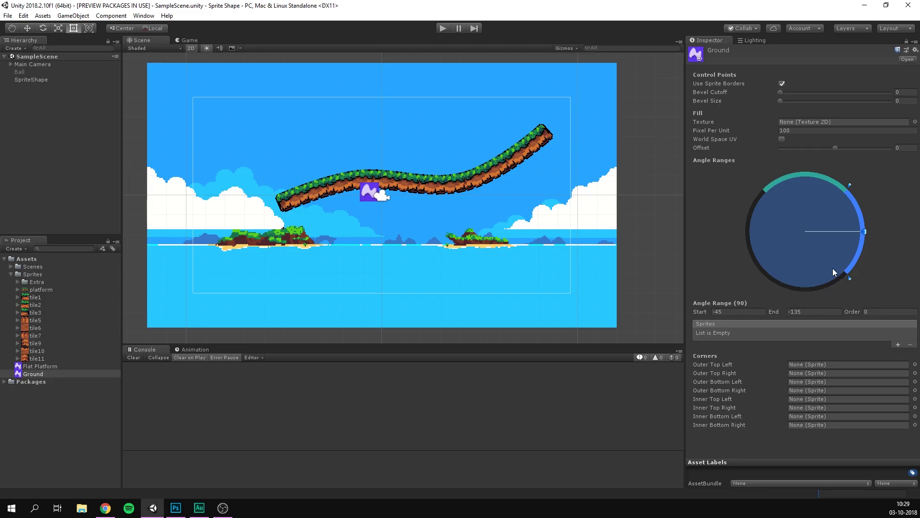
pyautogui.click(805, 288)
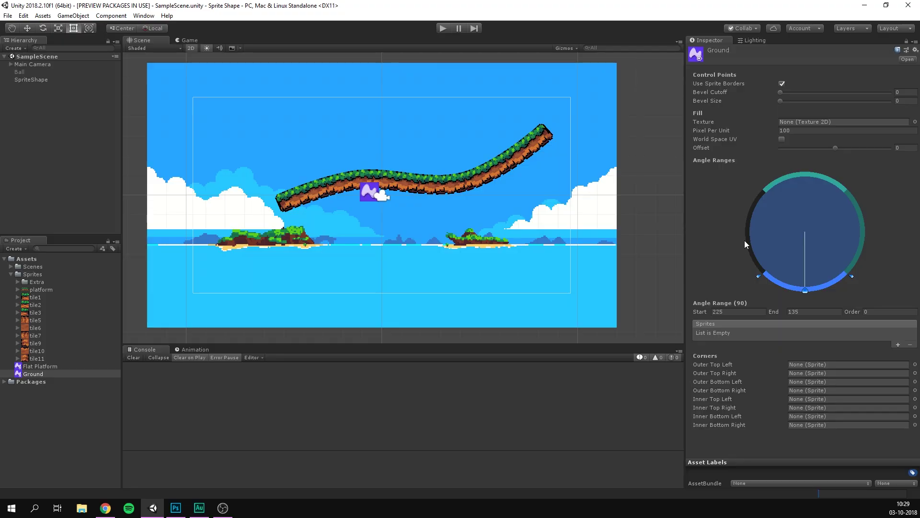
pyautogui.click(750, 224)
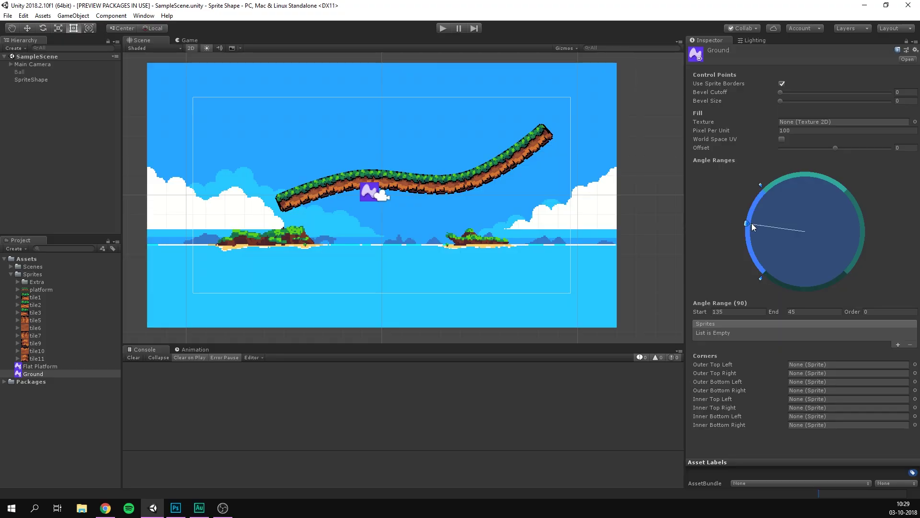
pyautogui.moveTo(749, 197); pyautogui.dragTo(807, 178)
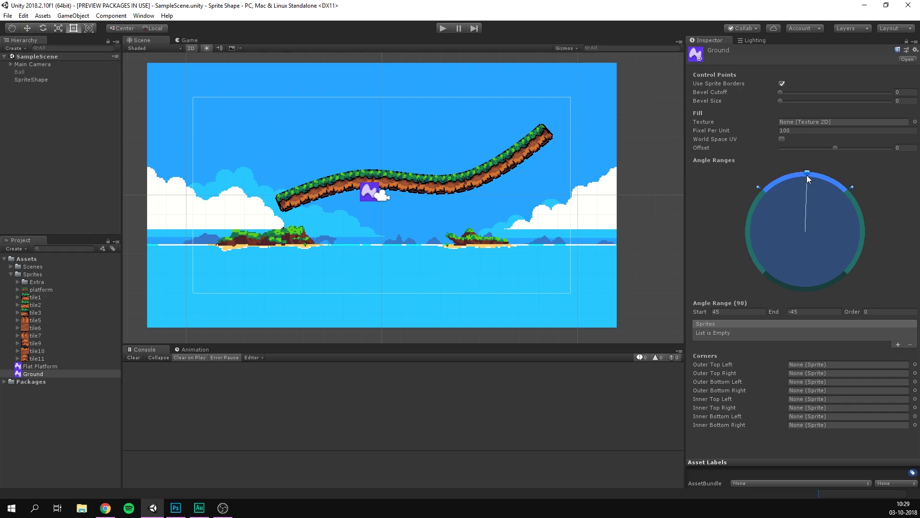
# Assign tile2 as the sprite for Ground's top angle range
pyautogui.click(898, 344)
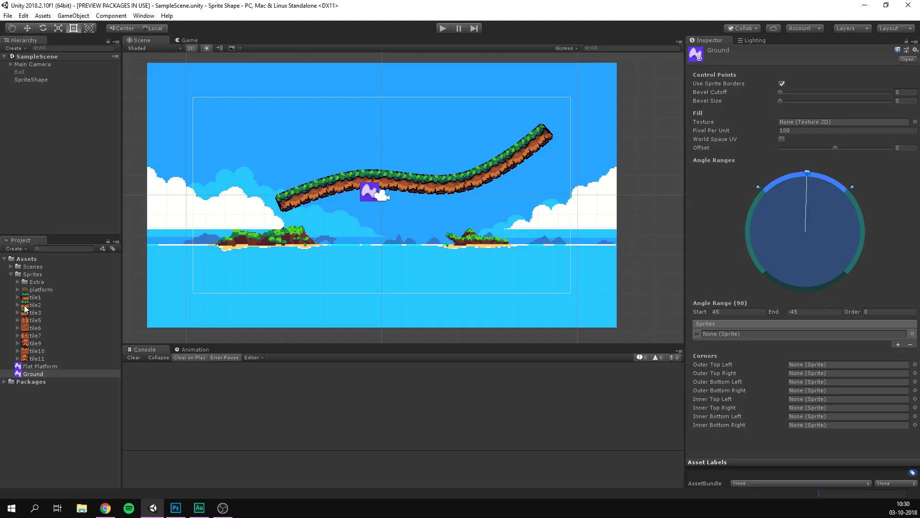
pyautogui.moveTo(26, 307); pyautogui.dragTo(729, 334)
pyautogui.moveTo(807, 171)
pyautogui.mouseDown()
pyautogui.moveTo(776, 178)
pyautogui.moveTo(807, 172)
pyautogui.mouseUp()
# Test tile7 in the scene, delete it, and assign tile7 to the right-side range
pyautogui.click(864, 229)
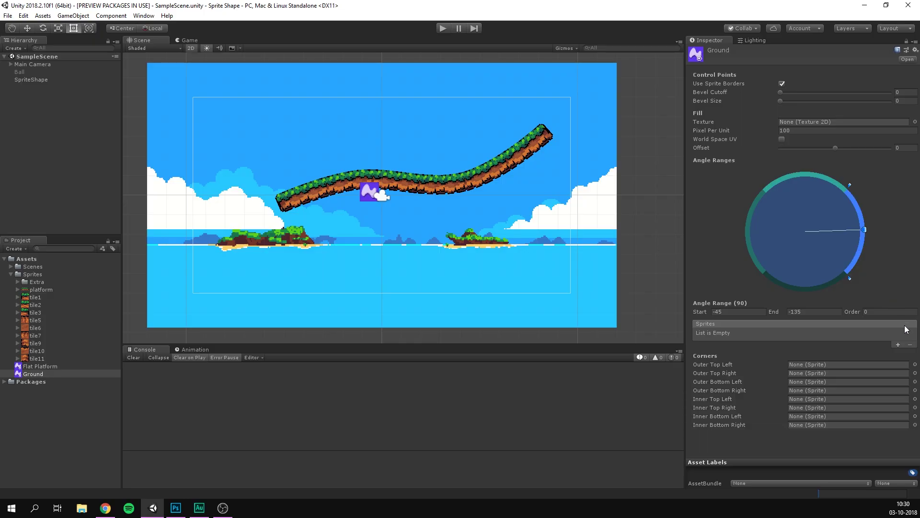
pyautogui.click(899, 344)
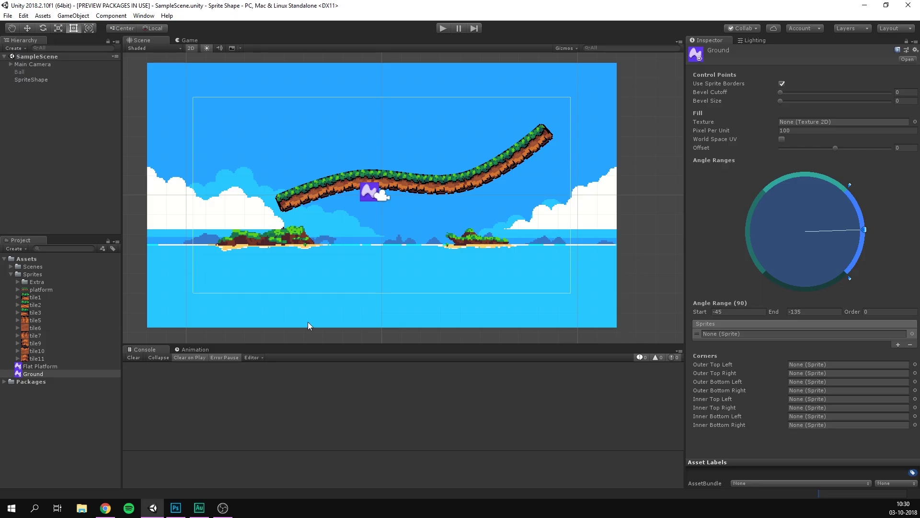
pyautogui.click(65, 335)
pyautogui.moveTo(50, 335); pyautogui.dragTo(376, 244)
pyautogui.scroll(5, 355, 259)
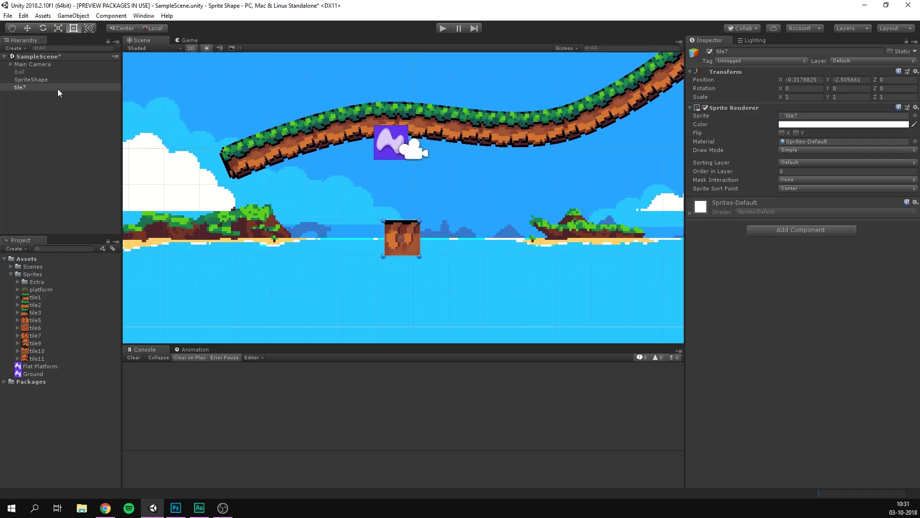
pyautogui.click(56, 89)
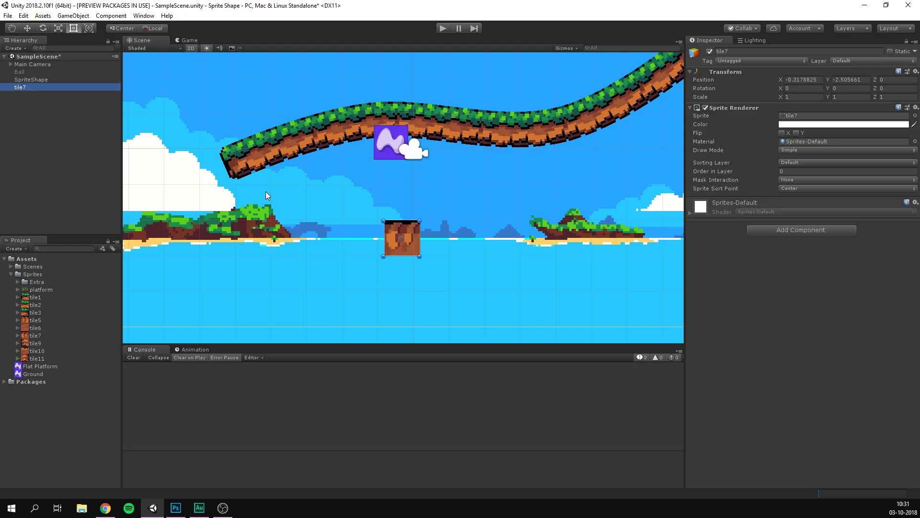
pyautogui.press('Delete')
pyautogui.click(33, 374)
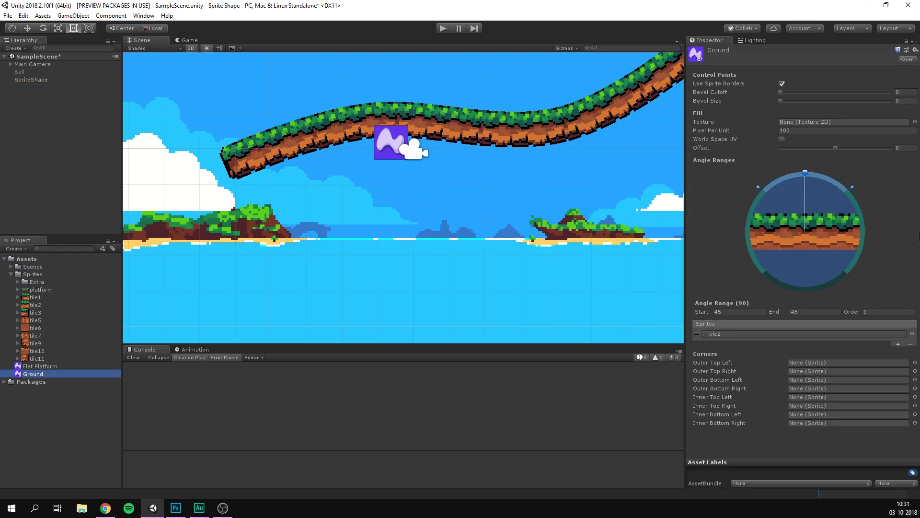
pyautogui.moveTo(821, 180); pyautogui.dragTo(867, 225)
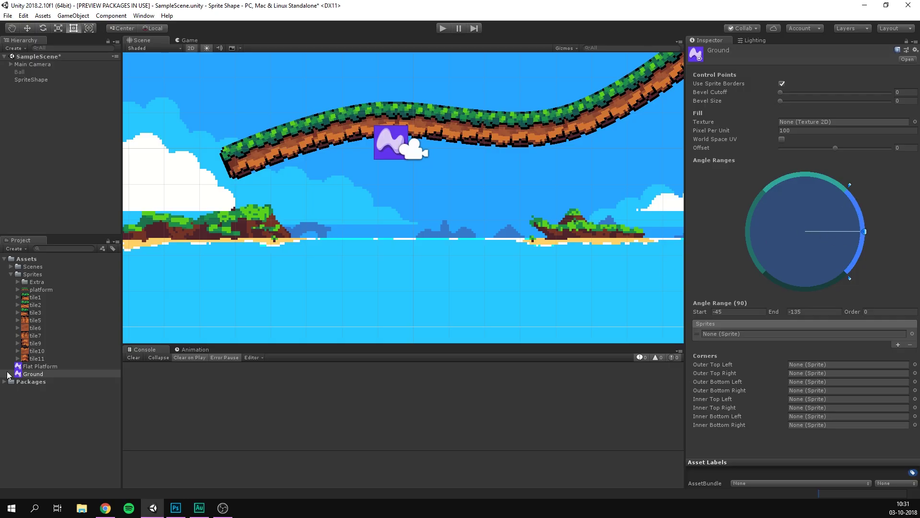
pyautogui.moveTo(35, 336); pyautogui.dragTo(743, 332)
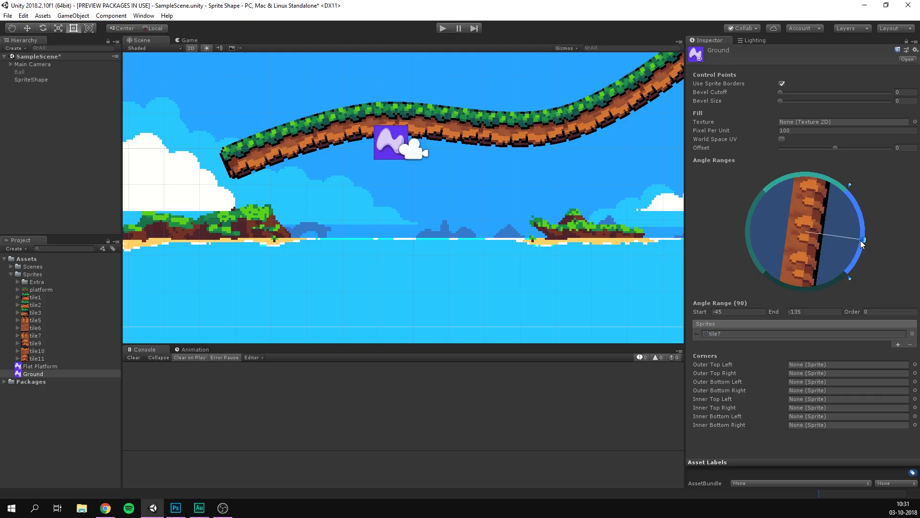
# Assign tile10 to the bottom range, undoing a stray tile10 placed in the scene
pyautogui.click(802, 293)
pyautogui.click(896, 343)
pyautogui.moveTo(40, 351); pyautogui.dragTo(763, 334)
pyautogui.moveTo(53, 348); pyautogui.dragTo(387, 212)
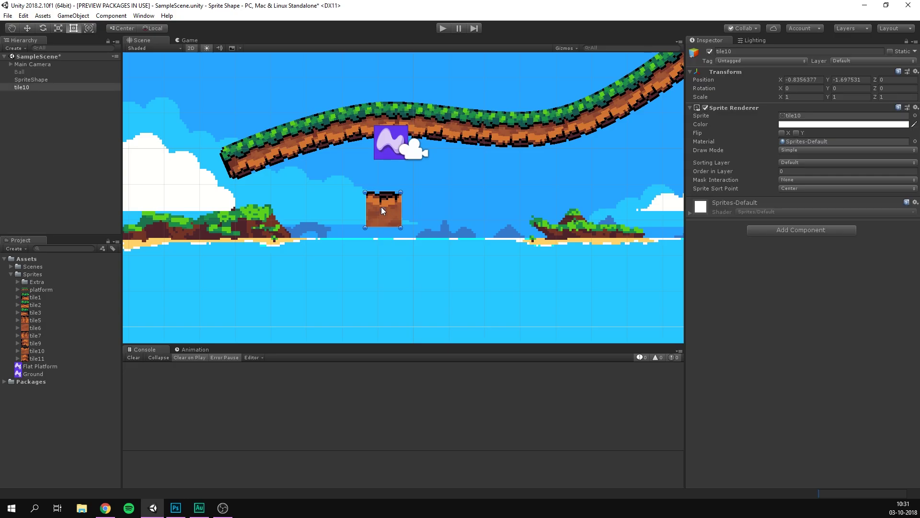
pyautogui.hotkey('ctrl', 'z')
pyautogui.hotkey('ctrl', 'z')
pyautogui.hotkey('ctrl', 'z')
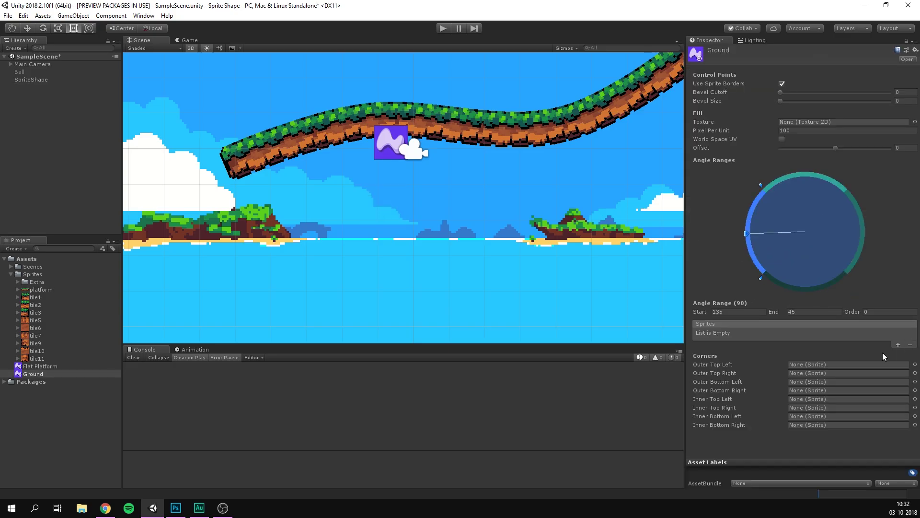
pyautogui.click(897, 344)
pyautogui.moveTo(34, 320); pyautogui.dragTo(757, 333)
pyautogui.moveTo(746, 233); pyautogui.dragTo(791, 183)
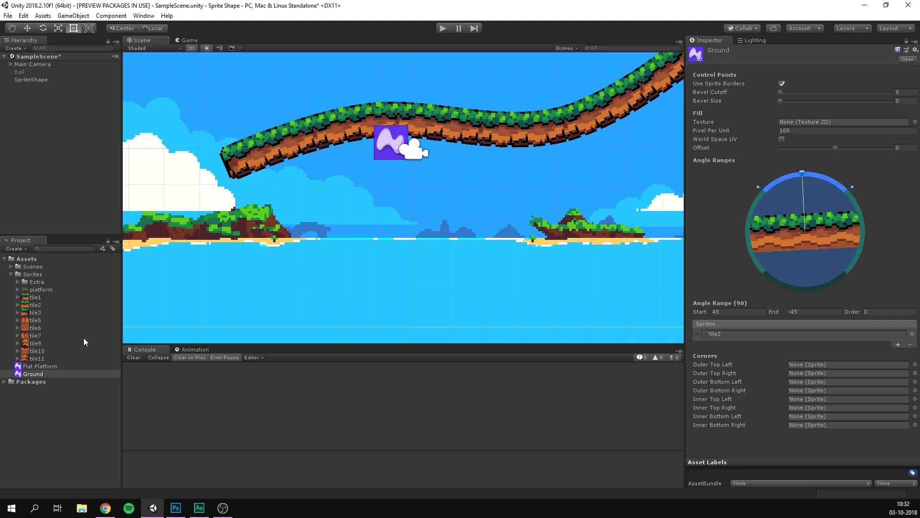
# Create a closed Sprite Shape using the Ground profile and move it down-right over the water
pyautogui.click(53, 374)
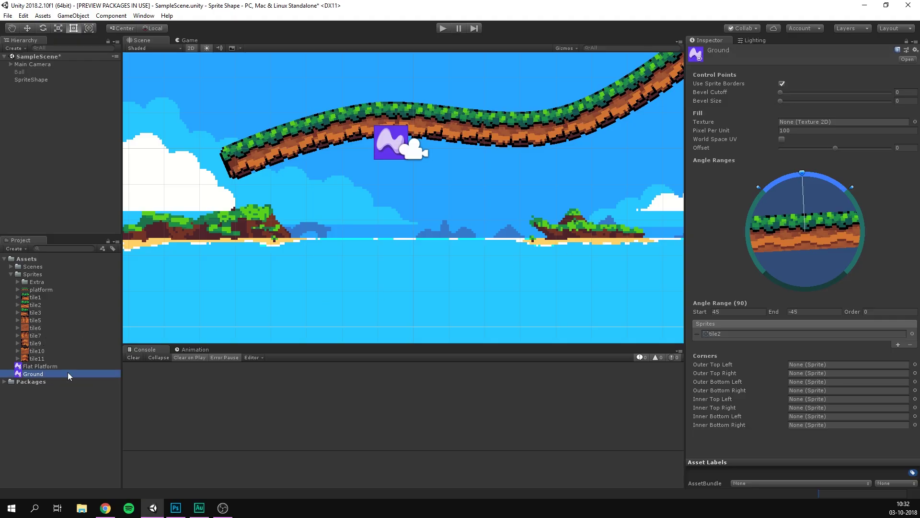
pyautogui.click(15, 48)
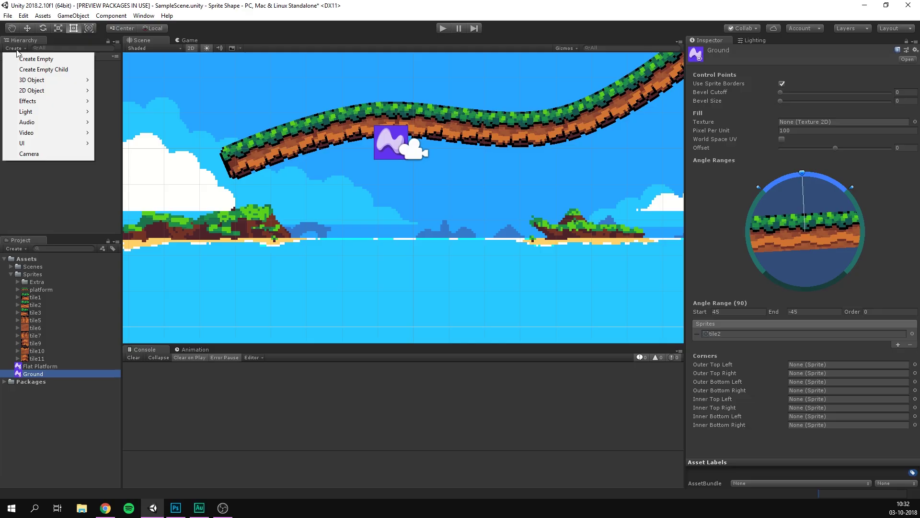
pyautogui.moveTo(53, 91)
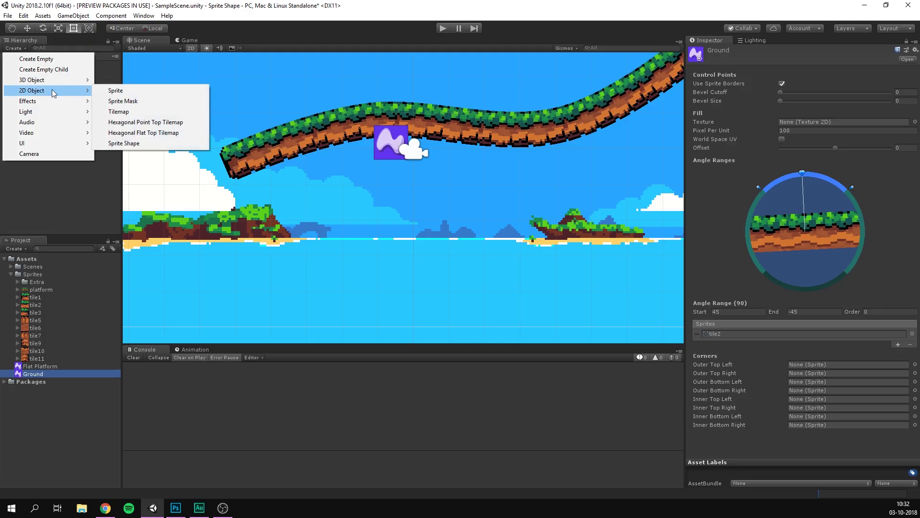
pyautogui.click(135, 145)
pyautogui.scroll(-4, 344, 140)
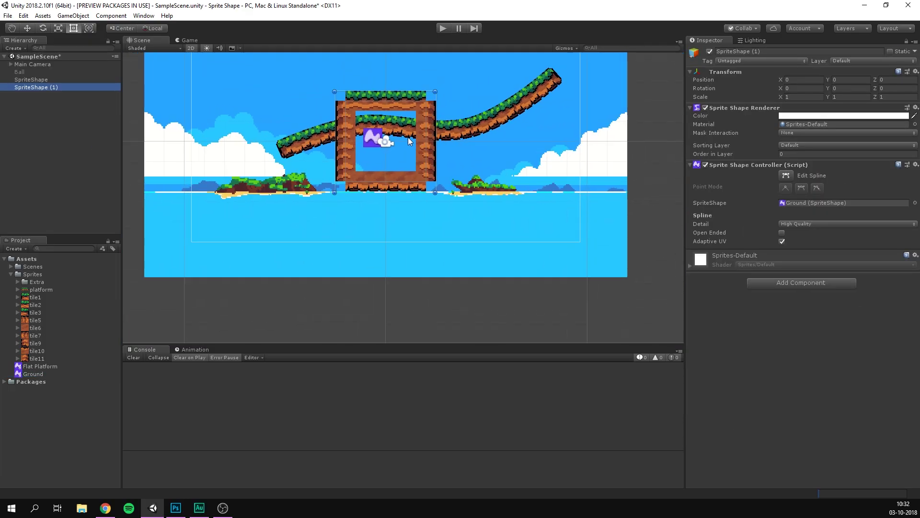
pyautogui.moveTo(409, 140); pyautogui.dragTo(414, 174, button='middle')
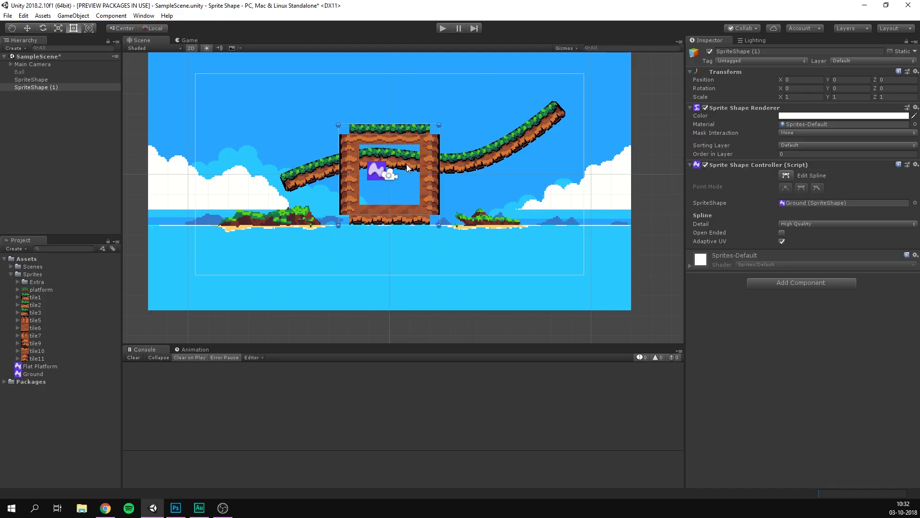
pyautogui.click(782, 233)
pyautogui.click(778, 234)
pyautogui.moveTo(417, 162); pyautogui.dragTo(466, 236)
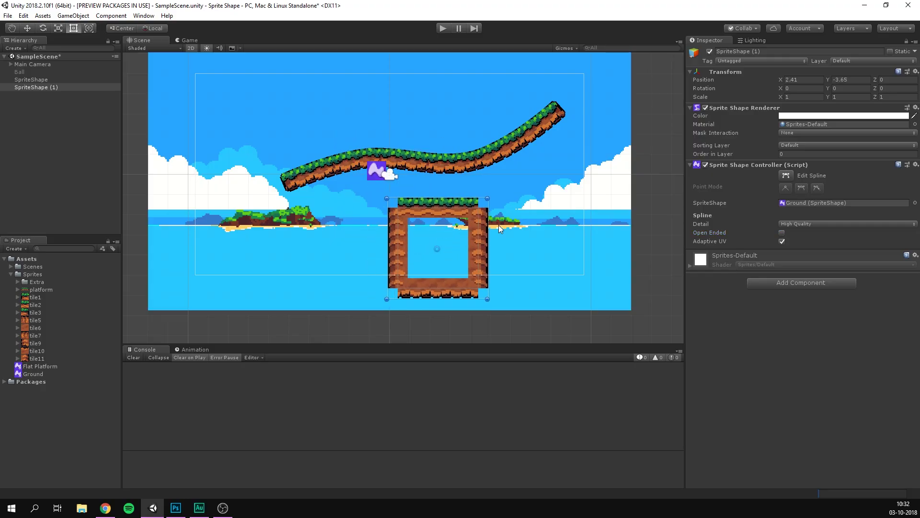
# Edit the spline to stretch the right side outward and slant the shape's edges
pyautogui.click(786, 176)
pyautogui.moveTo(477, 208); pyautogui.dragTo(527, 206)
pyautogui.moveTo(477, 288); pyautogui.dragTo(527, 271)
pyautogui.moveTo(527, 207); pyautogui.dragTo(526, 217)
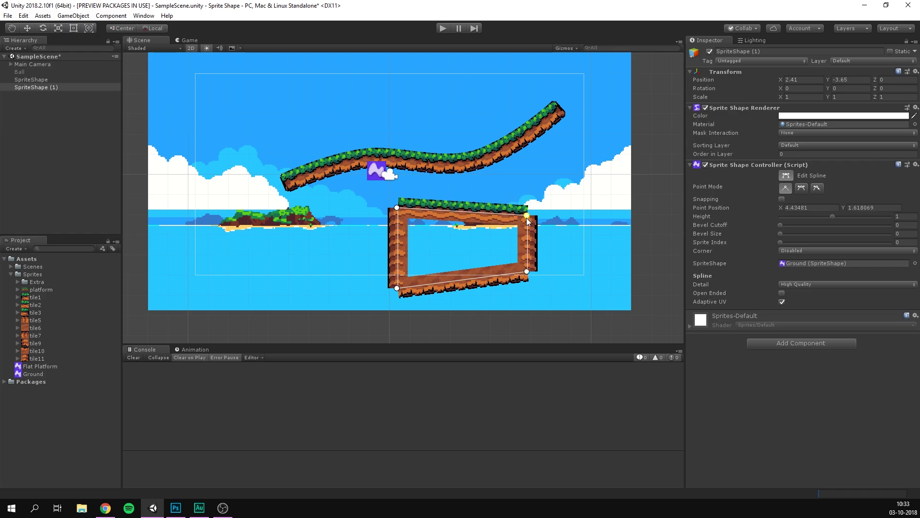
pyautogui.moveTo(527, 272)
pyautogui.mouseDown()
pyautogui.moveTo(594, 247)
pyautogui.moveTo(530, 287)
pyautogui.moveTo(596, 257)
pyautogui.moveTo(527, 292)
pyautogui.moveTo(530, 277)
pyautogui.mouseUp()
pyautogui.click(39, 144)
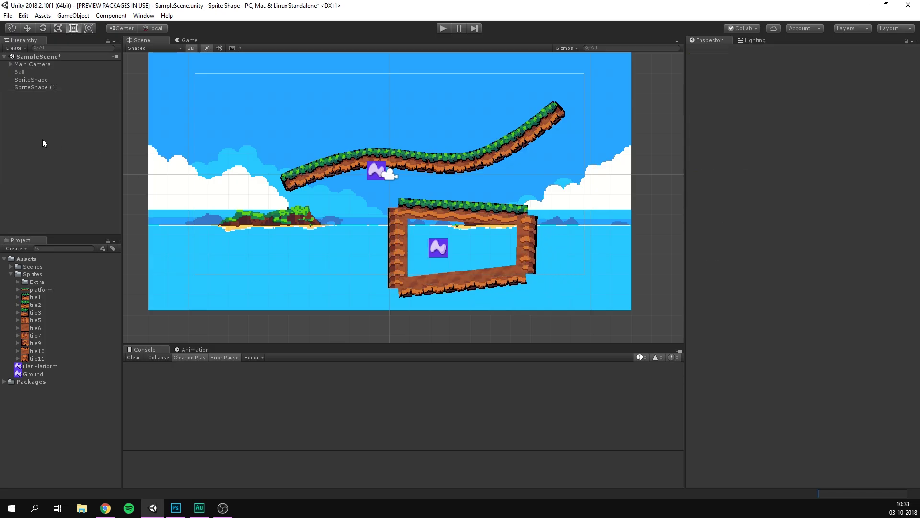
pyautogui.moveTo(360, 197); pyautogui.dragTo(349, 157, button='middle')
pyautogui.scroll(3, 393, 166)
pyautogui.moveTo(402, 171); pyautogui.dragTo(301, 125, button='middle')
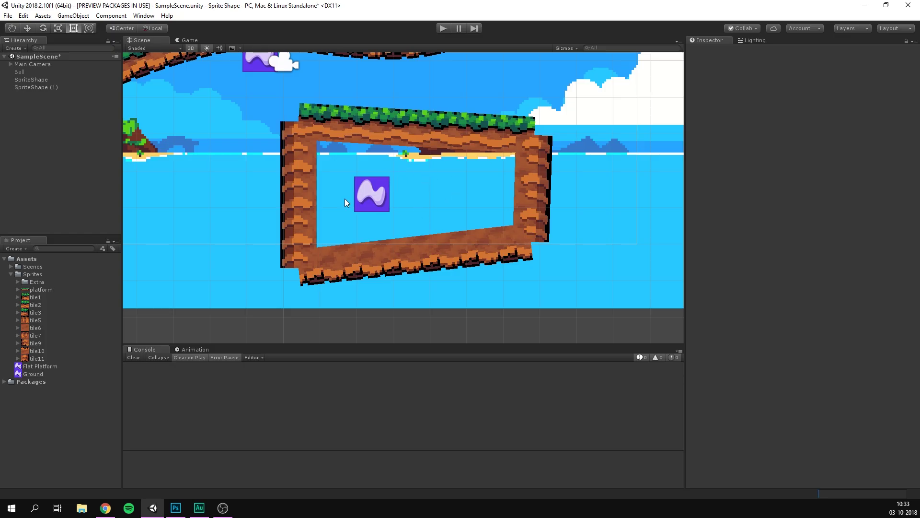
# Use tile6 as Ground's fill texture, set to Repeat wrap mode, at 16 pixels per unit
pyautogui.click(38, 373)
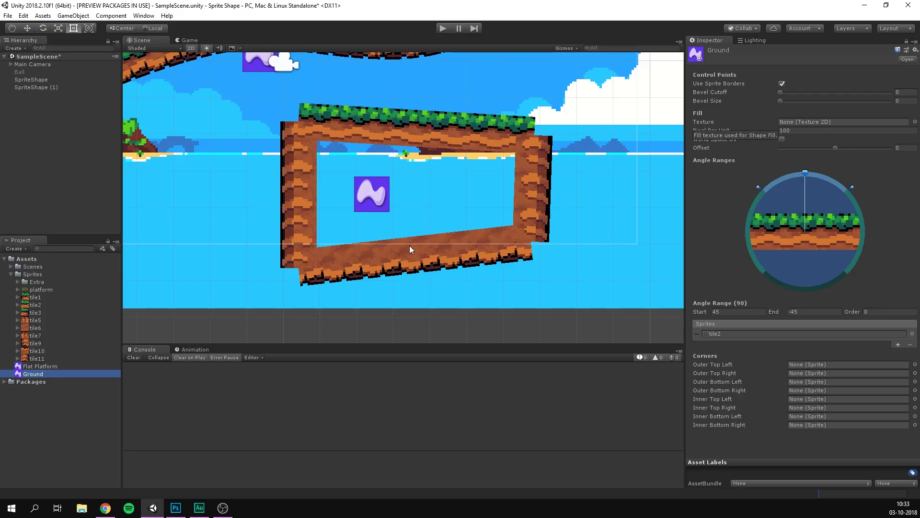
pyautogui.moveTo(38, 327); pyautogui.dragTo(797, 123)
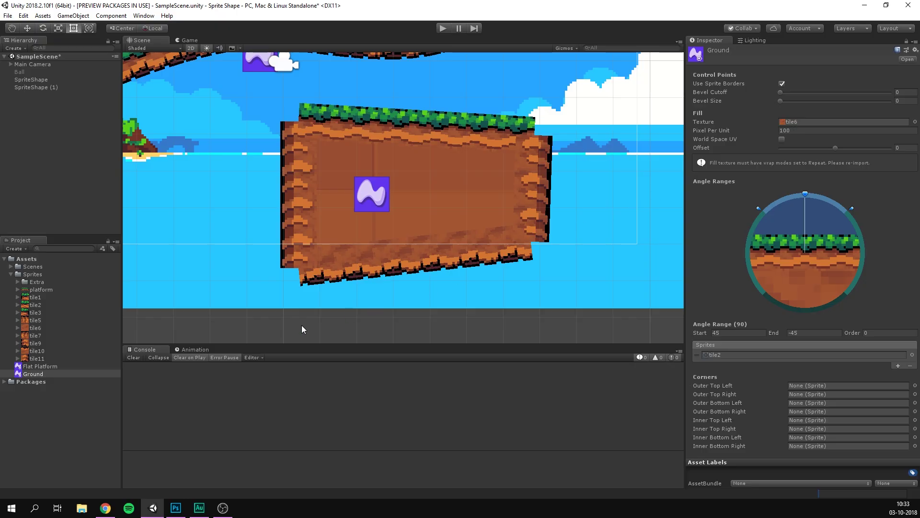
pyautogui.click(39, 329)
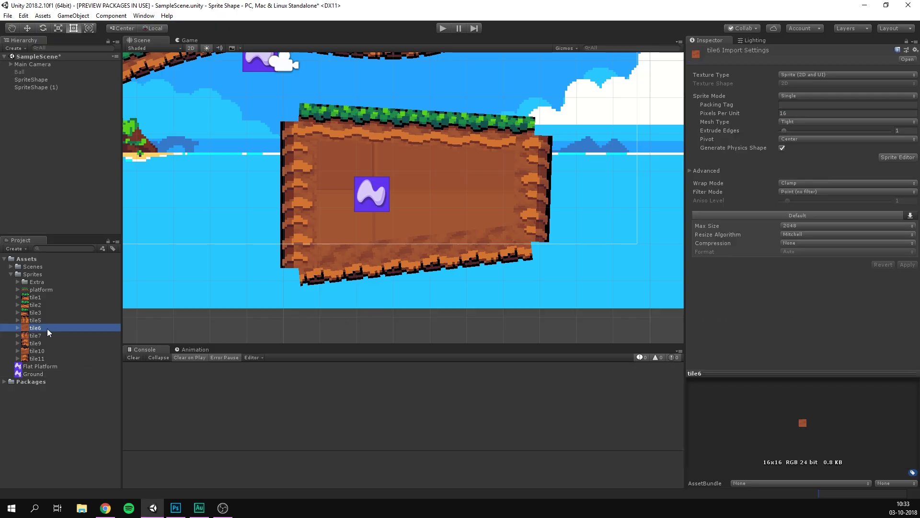
pyautogui.click(832, 183)
pyautogui.click(815, 193)
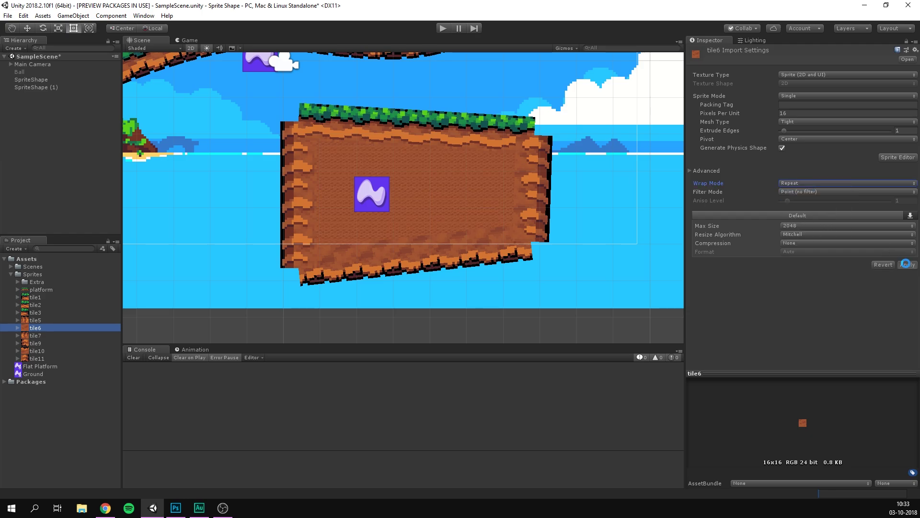
pyautogui.click(907, 265)
pyautogui.click(45, 373)
pyautogui.click(800, 131)
pyautogui.write('16')
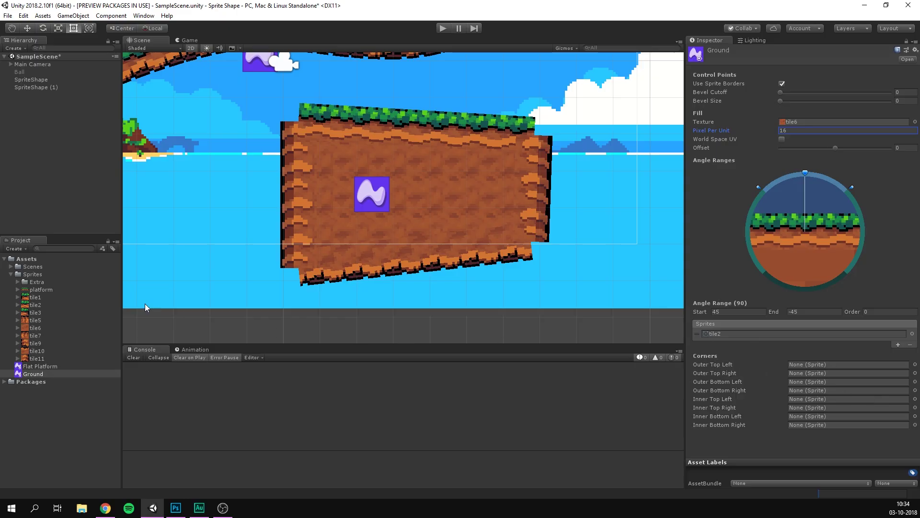
# Assign tile1, tile3, tile9 and tile11 to the top-left, top-right, bottom-left and bottom-right outer corners
pyautogui.moveTo(38, 290); pyautogui.dragTo(844, 365)
pyautogui.moveTo(36, 313); pyautogui.dragTo(834, 376)
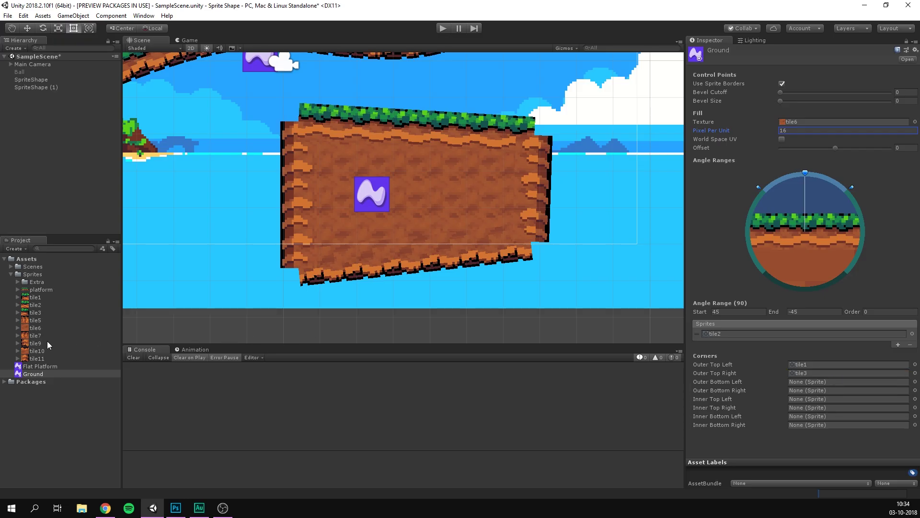
pyautogui.moveTo(42, 341); pyautogui.dragTo(815, 382)
pyautogui.moveTo(39, 358); pyautogui.dragTo(891, 390)
pyautogui.click(59, 88)
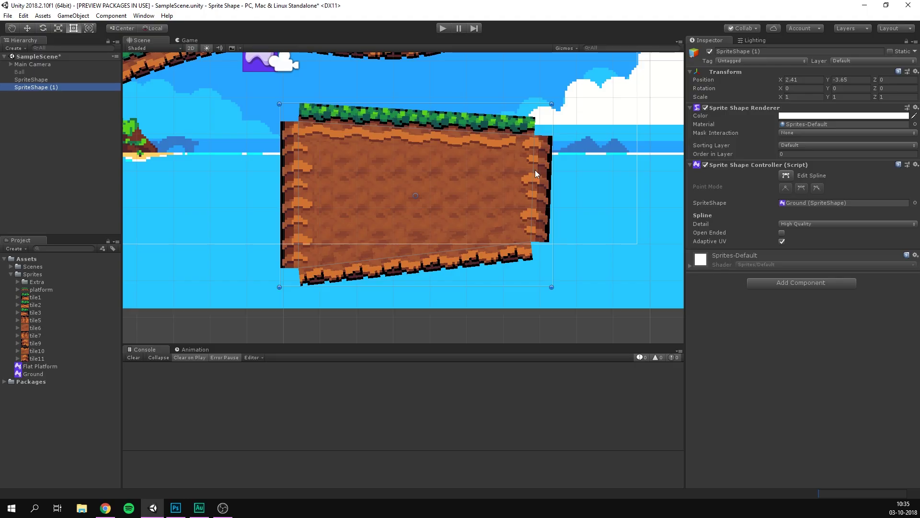
# Set the ground rectangle's top-left and top-right spline points to Automatic corners
pyautogui.click(787, 175)
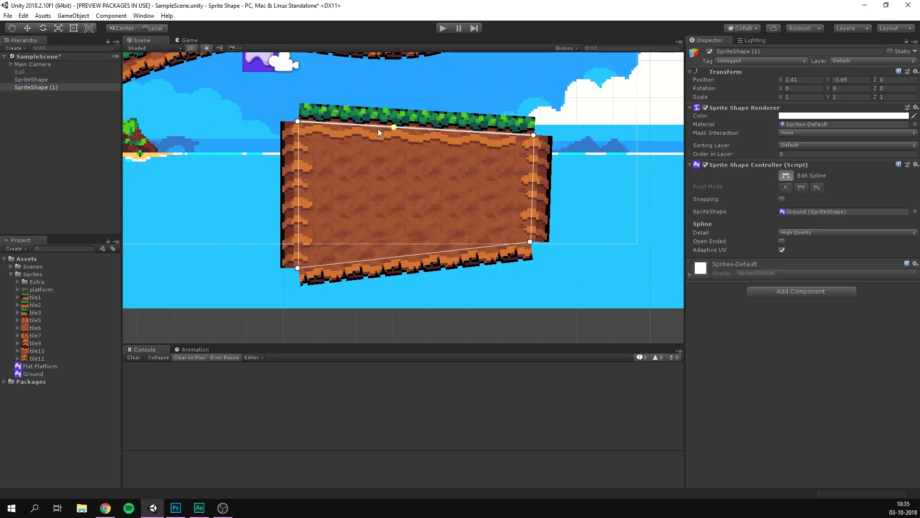
pyautogui.click(298, 122)
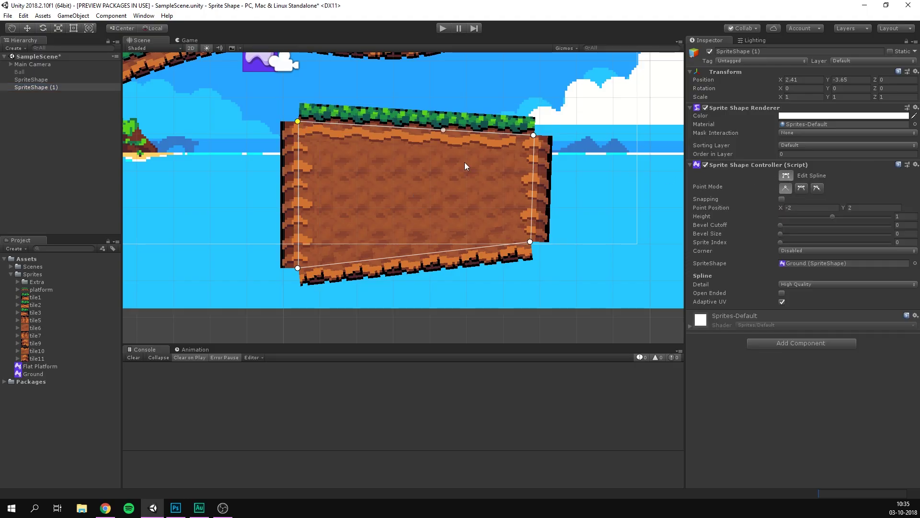
pyautogui.click(800, 251)
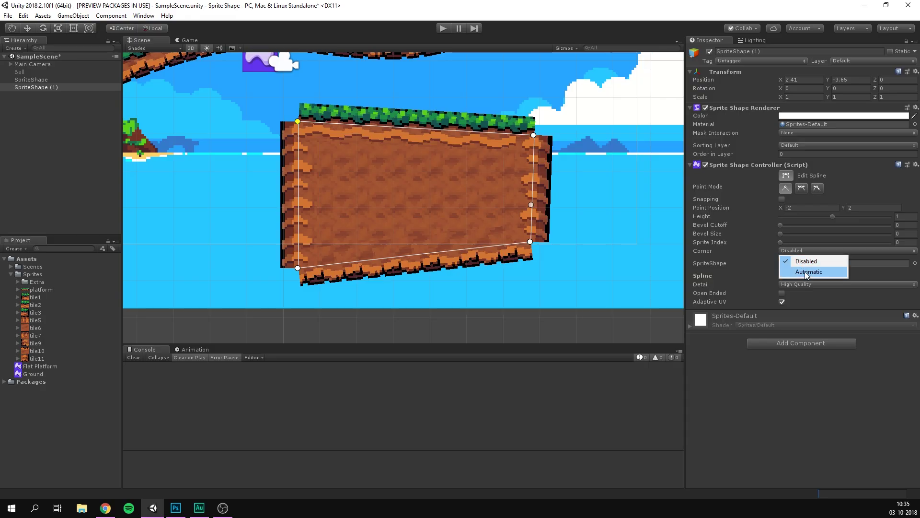
pyautogui.click(807, 271)
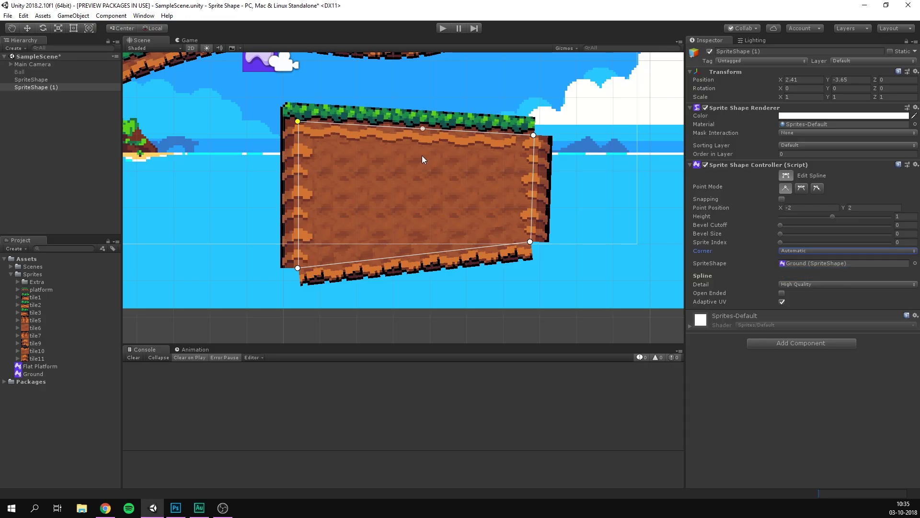
pyautogui.click(534, 136)
pyautogui.click(792, 251)
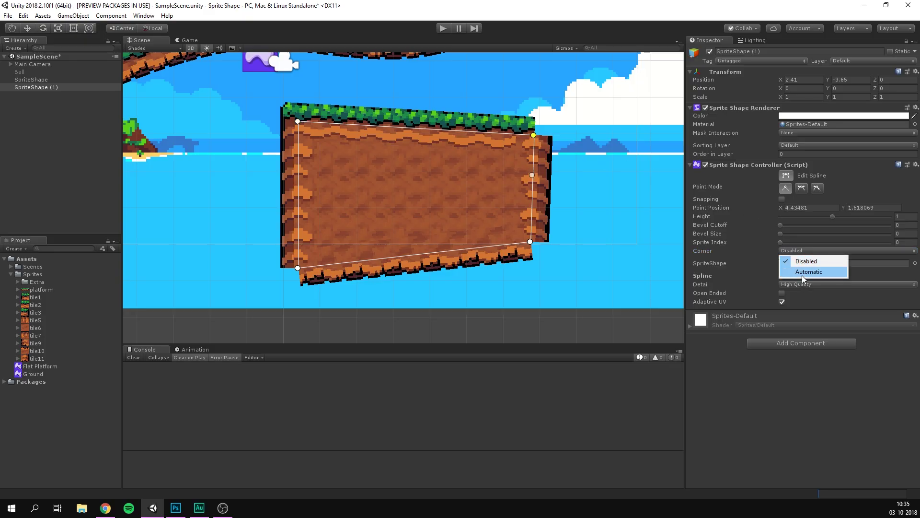
pyautogui.click(801, 274)
pyautogui.click(297, 268)
pyautogui.scroll(-5, 472, 188)
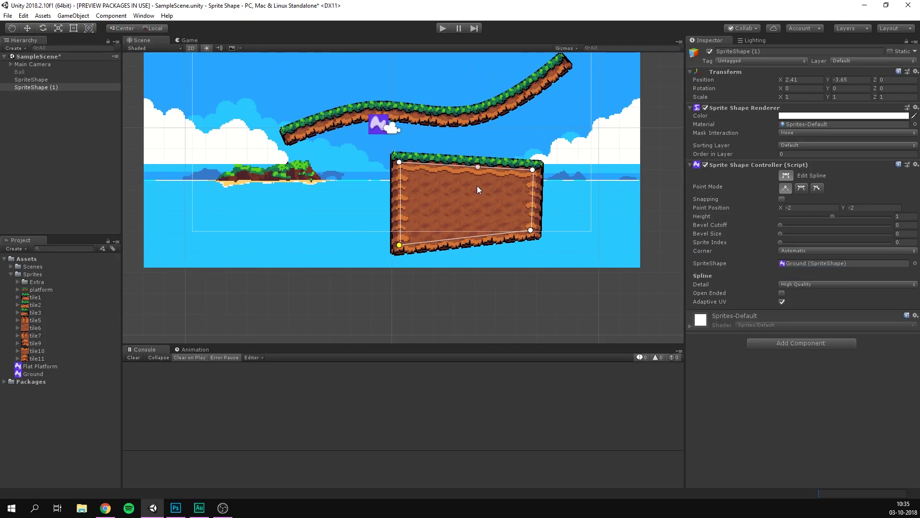
pyautogui.moveTo(476, 186); pyautogui.dragTo(443, 191, button='middle')
# Exit spline editing and nudge the curved grassy platform slightly left and down
pyautogui.click(792, 178)
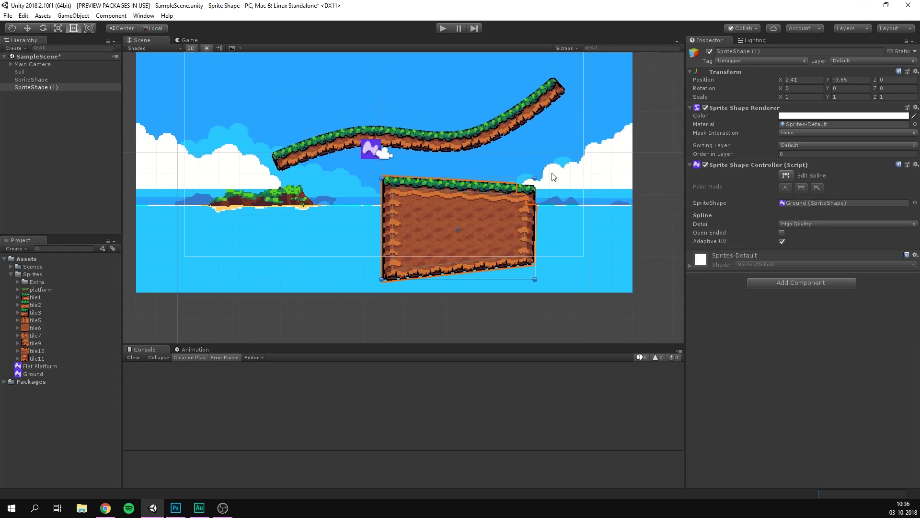
pyautogui.moveTo(496, 153); pyautogui.dragTo(533, 172, button='middle')
pyautogui.click(491, 132)
pyautogui.moveTo(517, 124); pyautogui.dragTo(510, 136)
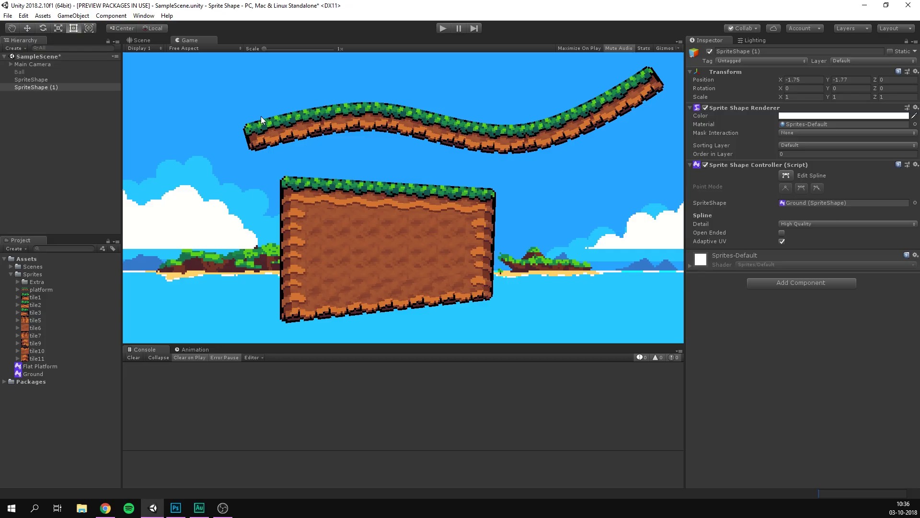
# Review the Flat Platform and Ground profiles, then reselect the curved platform
pyautogui.click(51, 82)
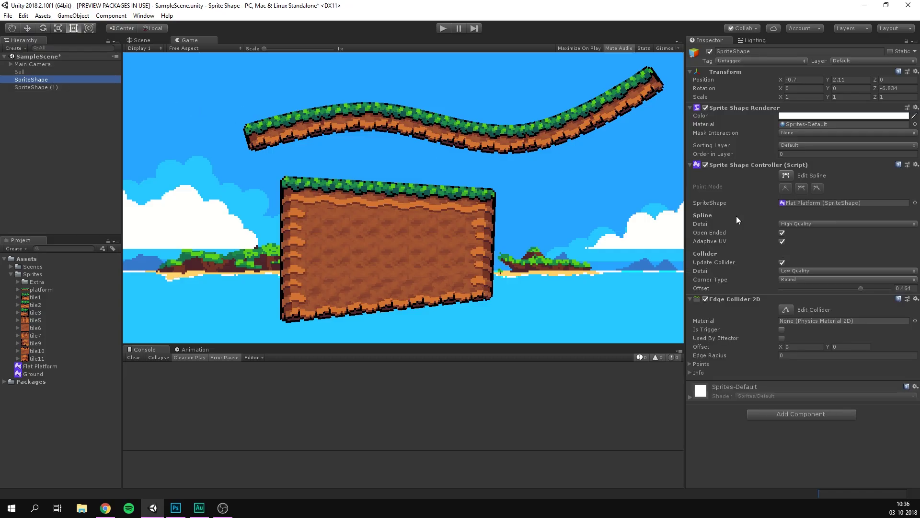
pyautogui.click(58, 367)
pyautogui.click(46, 374)
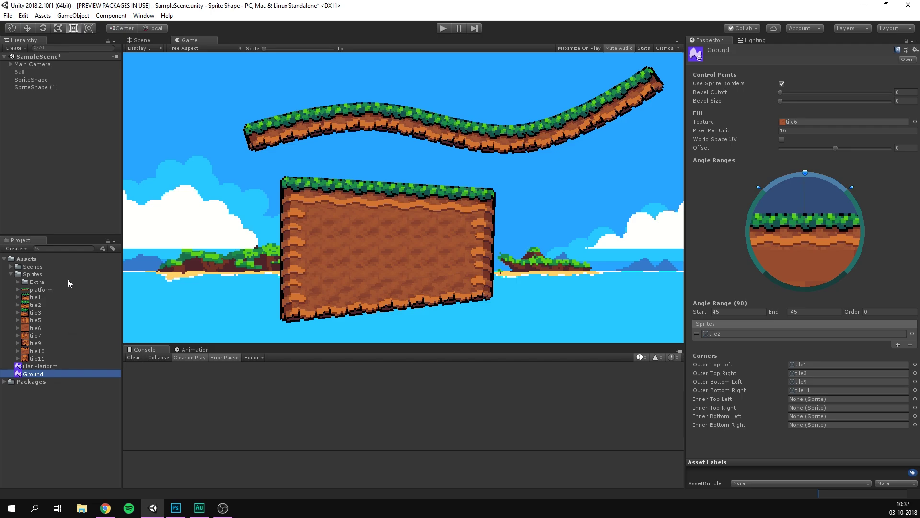
pyautogui.click(31, 80)
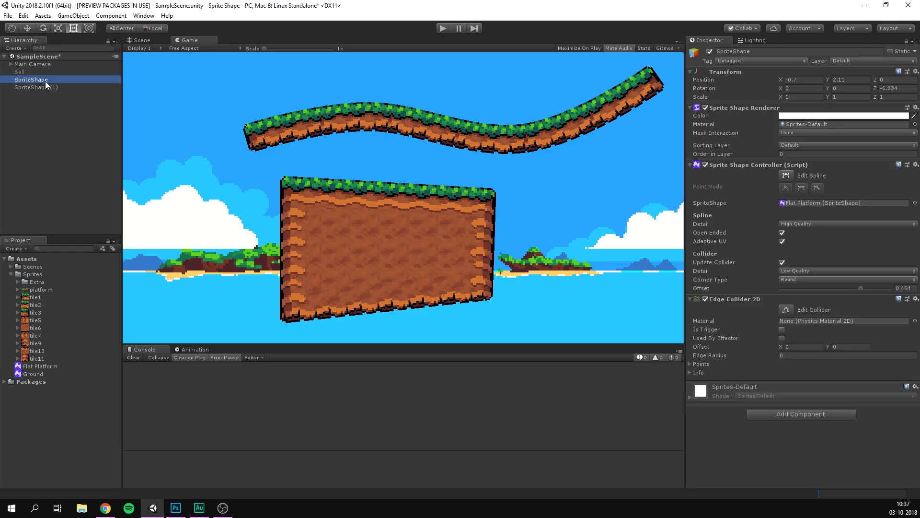